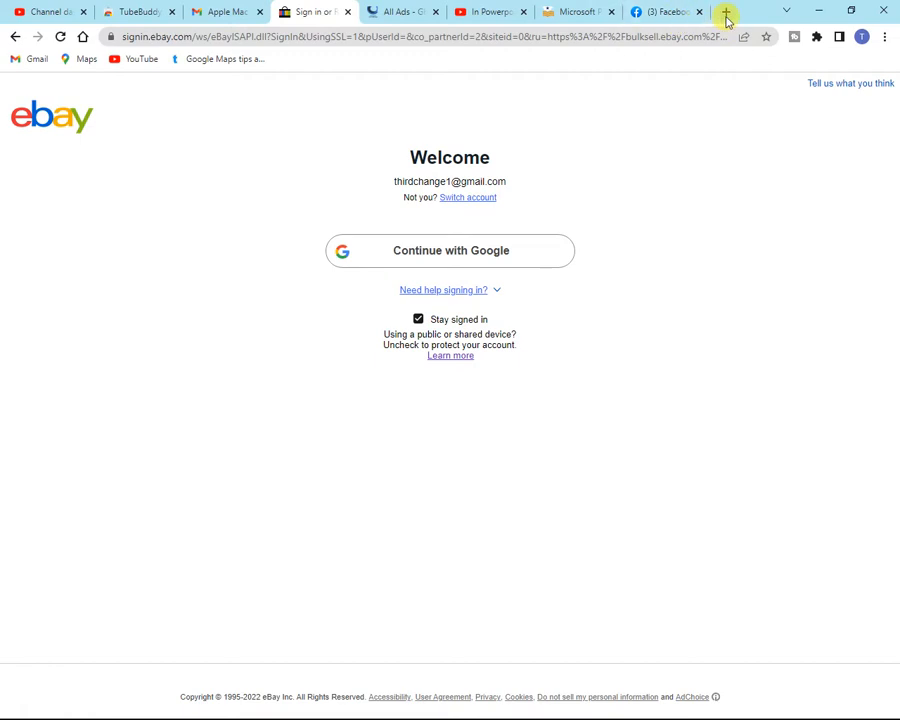
- Search the web for "openshot download" in a new browser tab and look over the download page on openshot.org
left_click(670, 34)
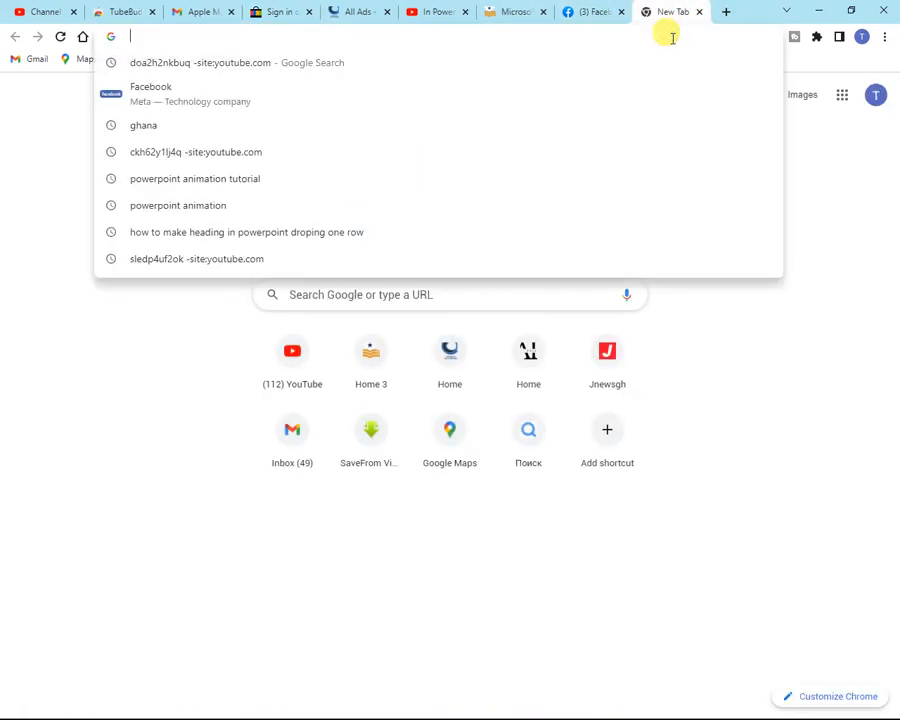
type("o")
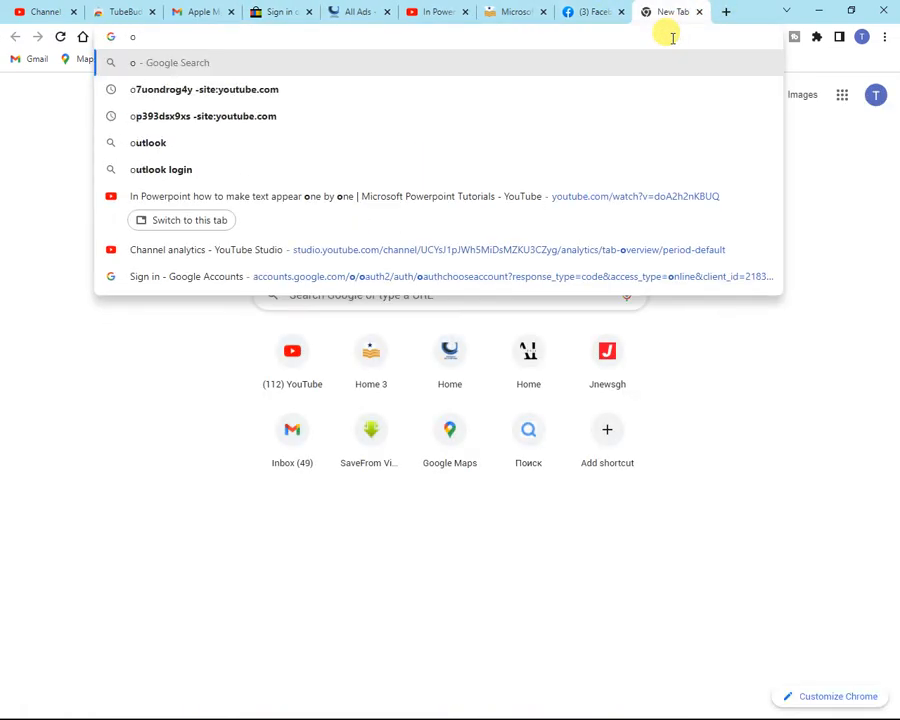
type("penshop")
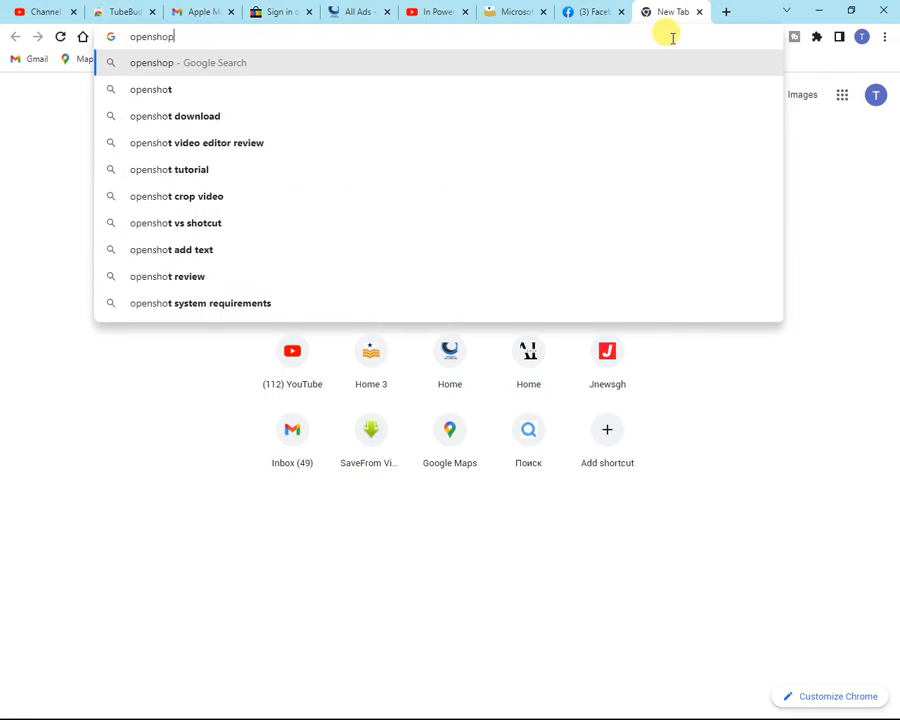
left_click(264, 116)
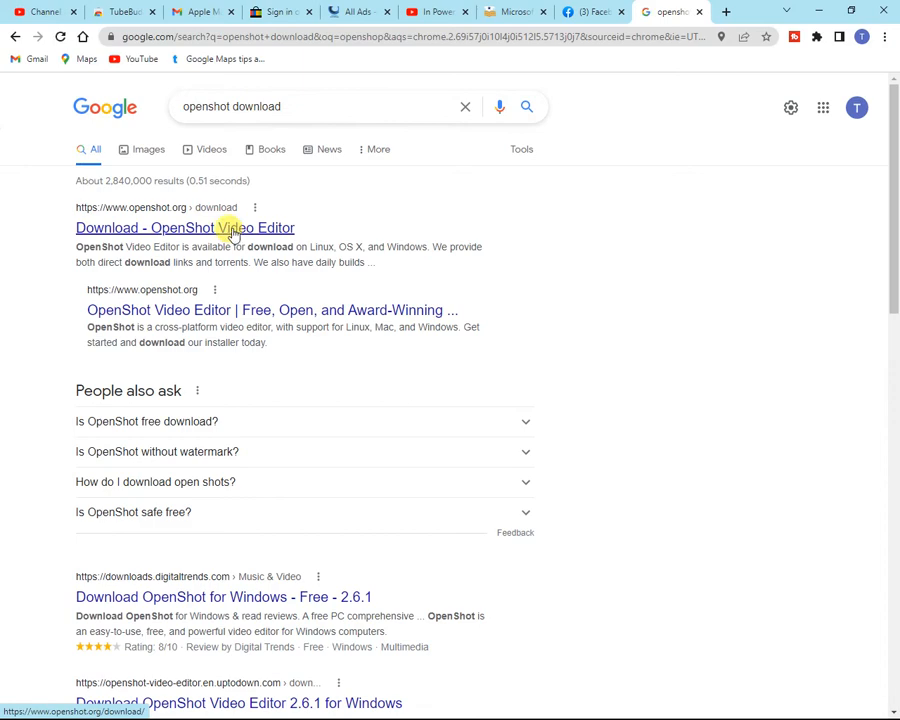
left_click(221, 234)
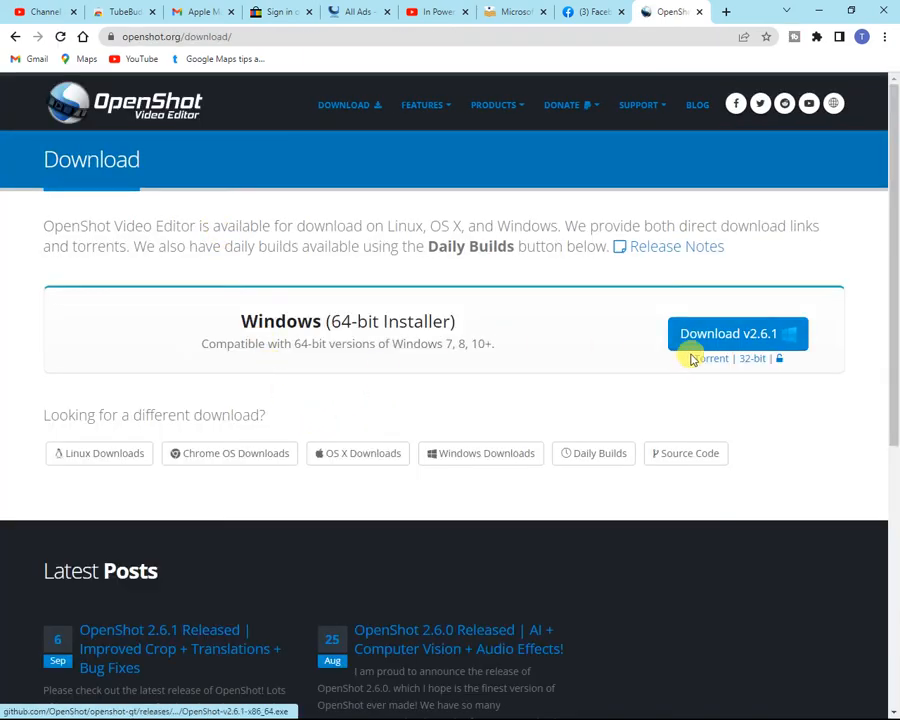
scroll(451, 403, "down", 1)
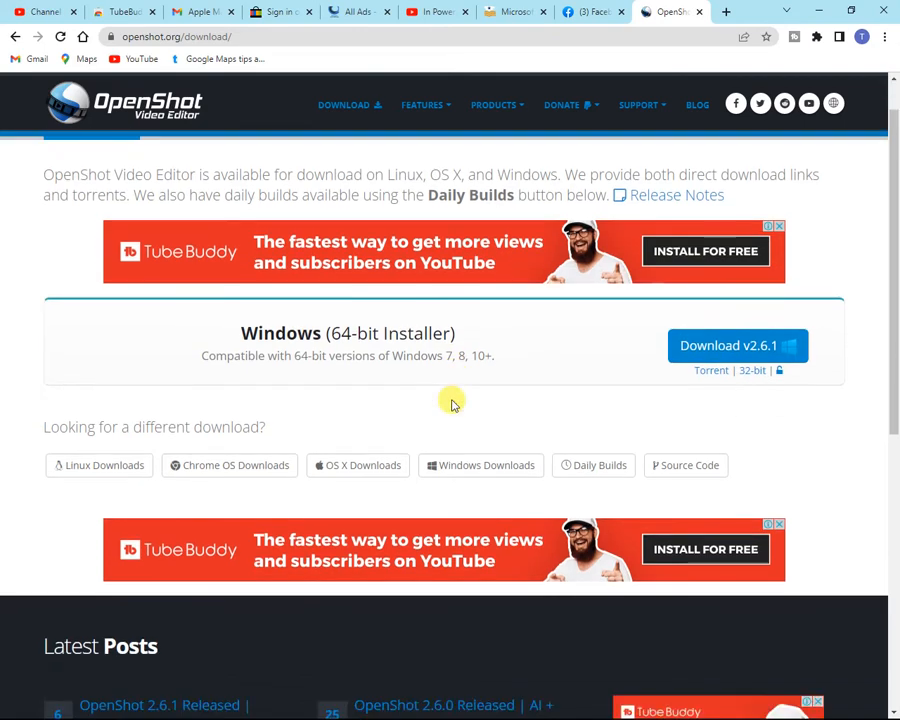
scroll(451, 403, "down", 4)
scroll(440, 391, "down", 2)
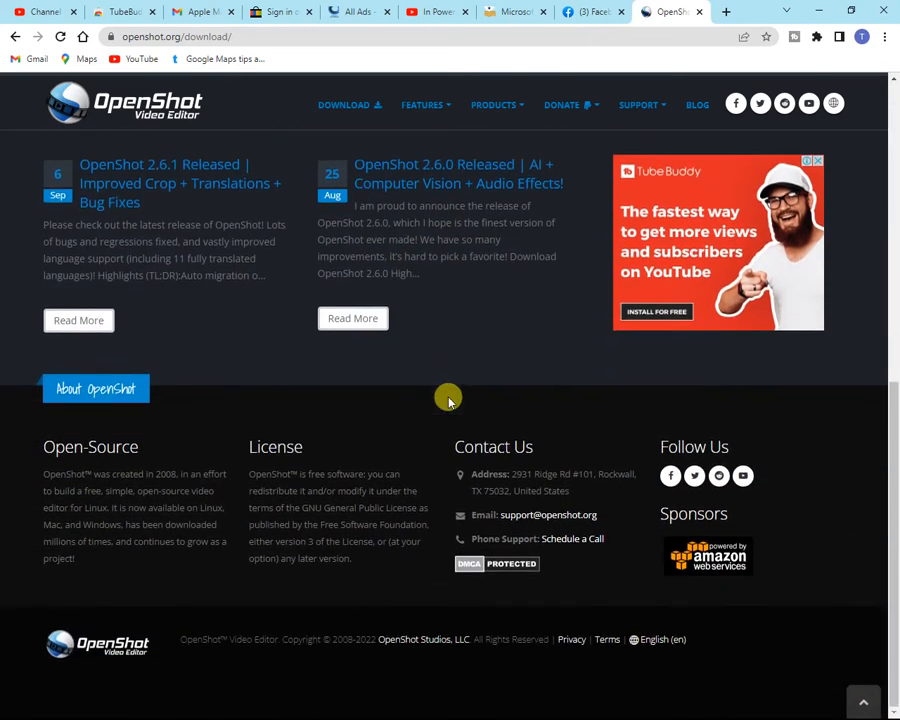
scroll(444, 394, "up", 3)
scroll(446, 394, "up", 2)
- Switch to OpenShot Video Editor and start a new project without saving the changes to the current one
key("alt+Tab")
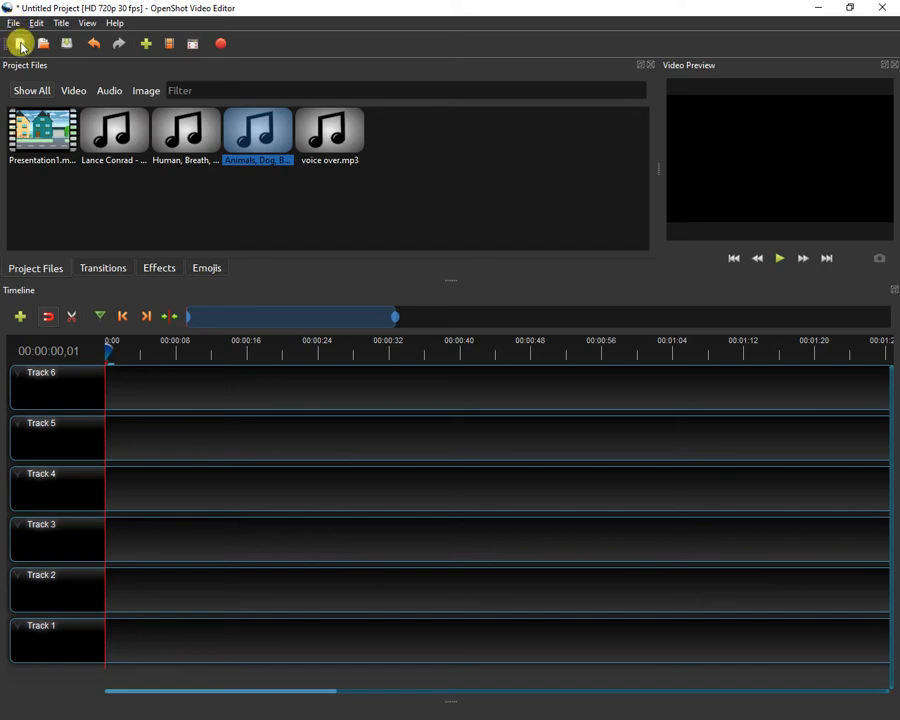
left_click(20, 44)
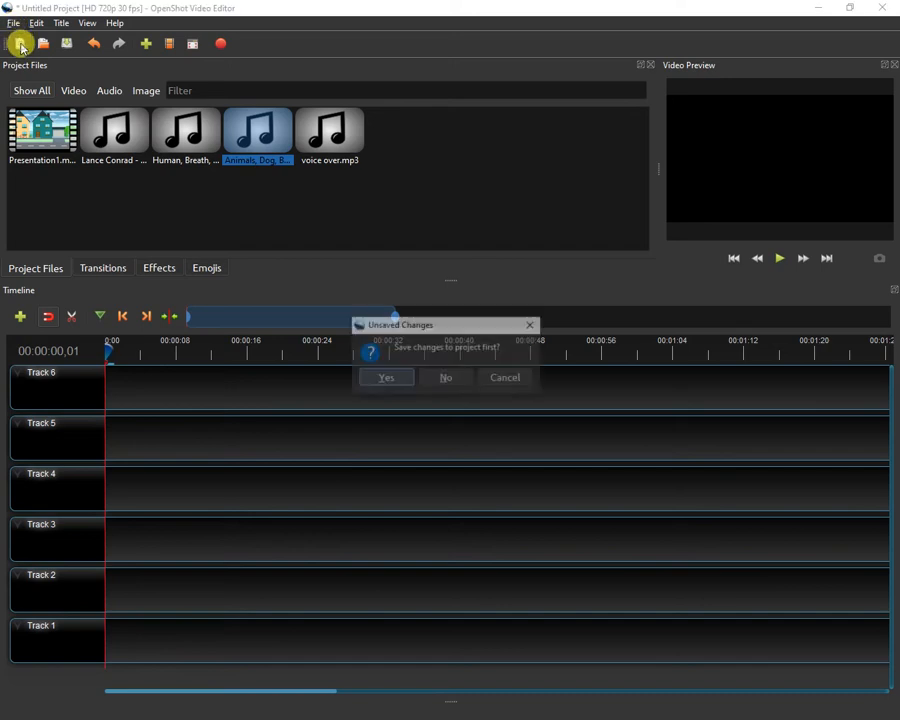
left_click(444, 377)
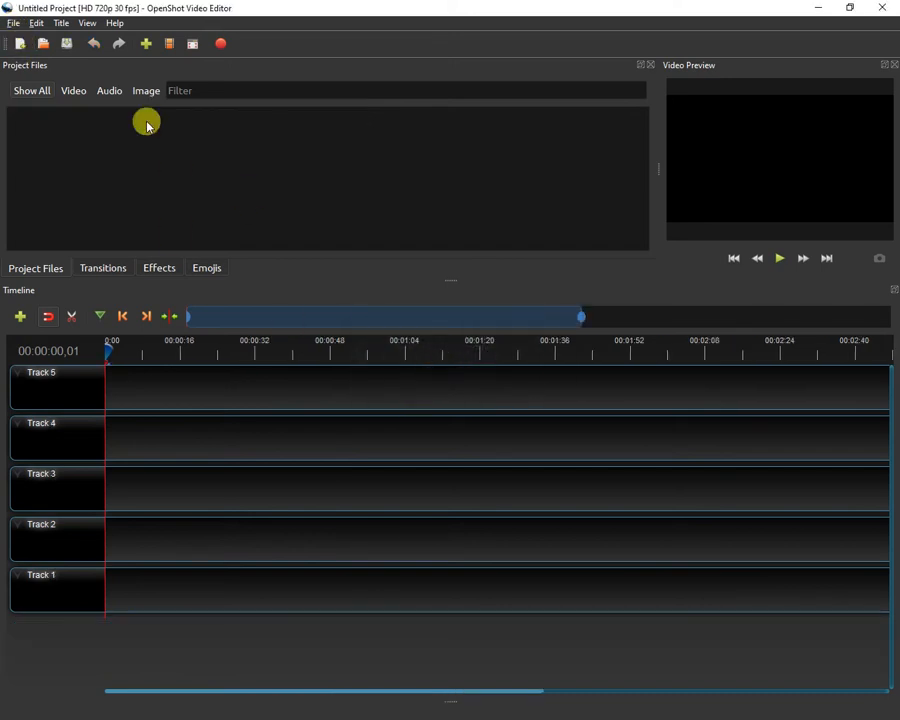
left_click(15, 23)
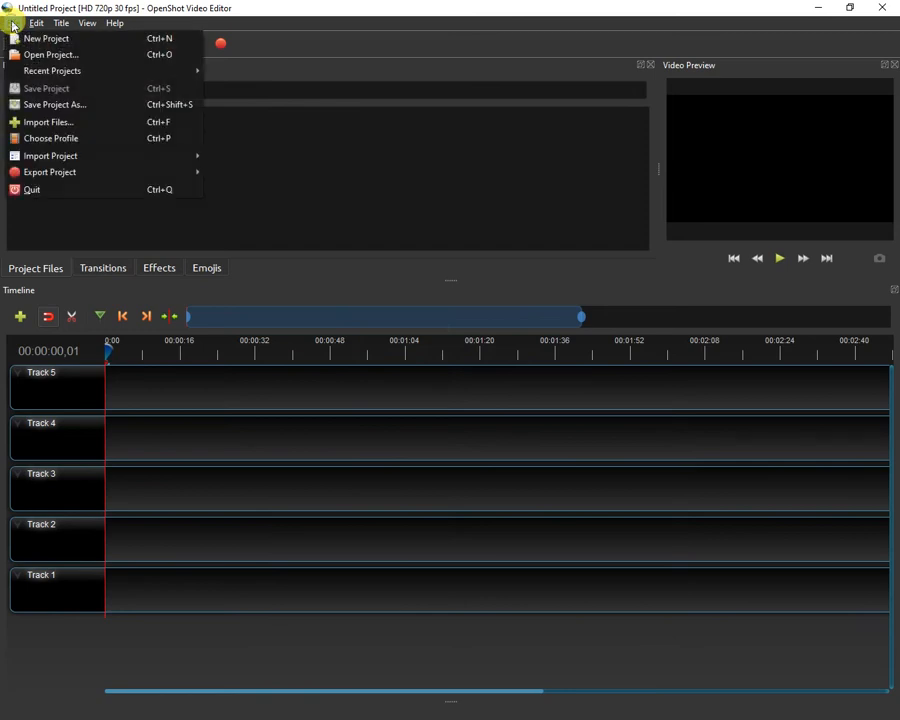
left_click(70, 38)
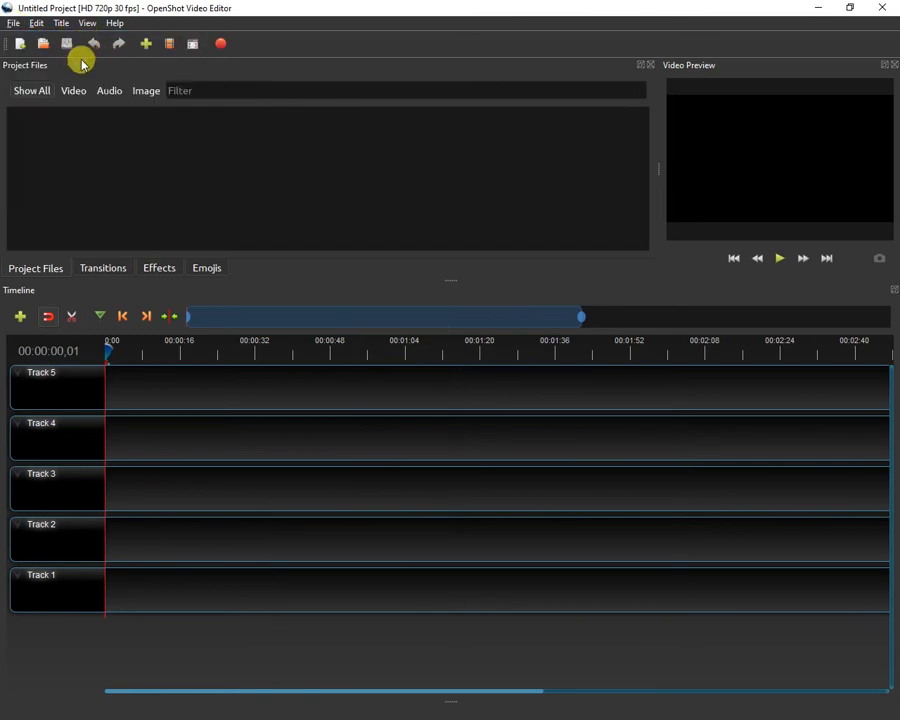
- Start importing files, browse to the project5 folder in Downloads, and enlarge the dialog and its file thumbnails
left_click(146, 44)
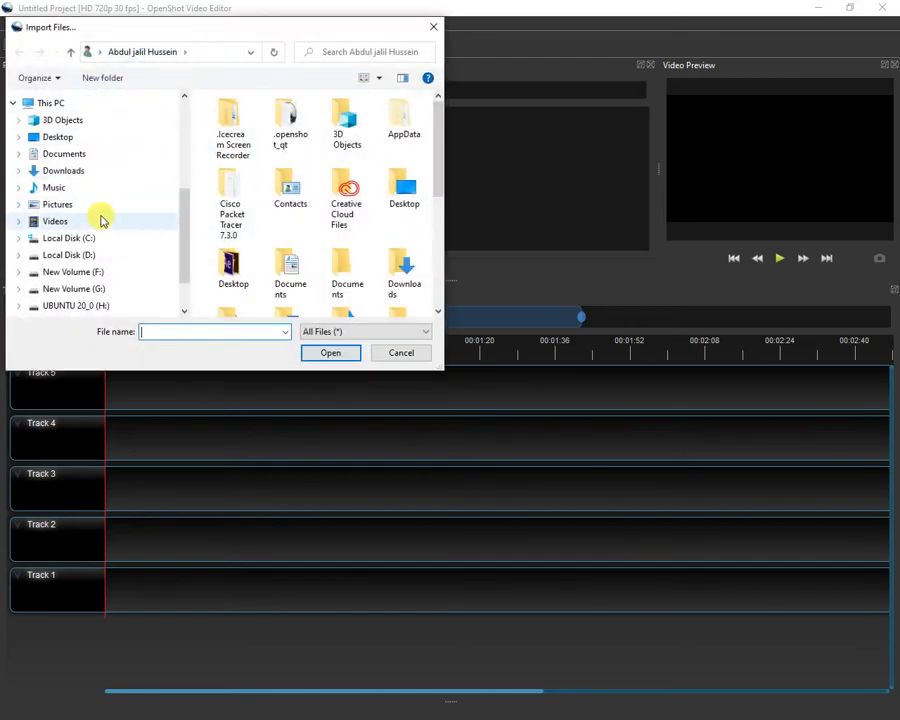
left_click(74, 171)
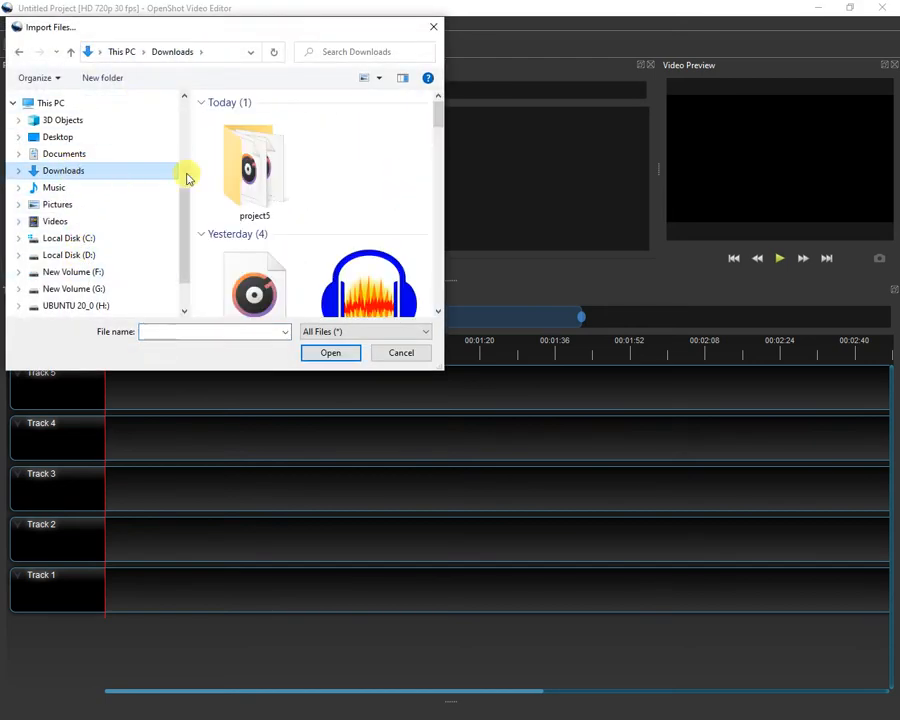
double_click(243, 178)
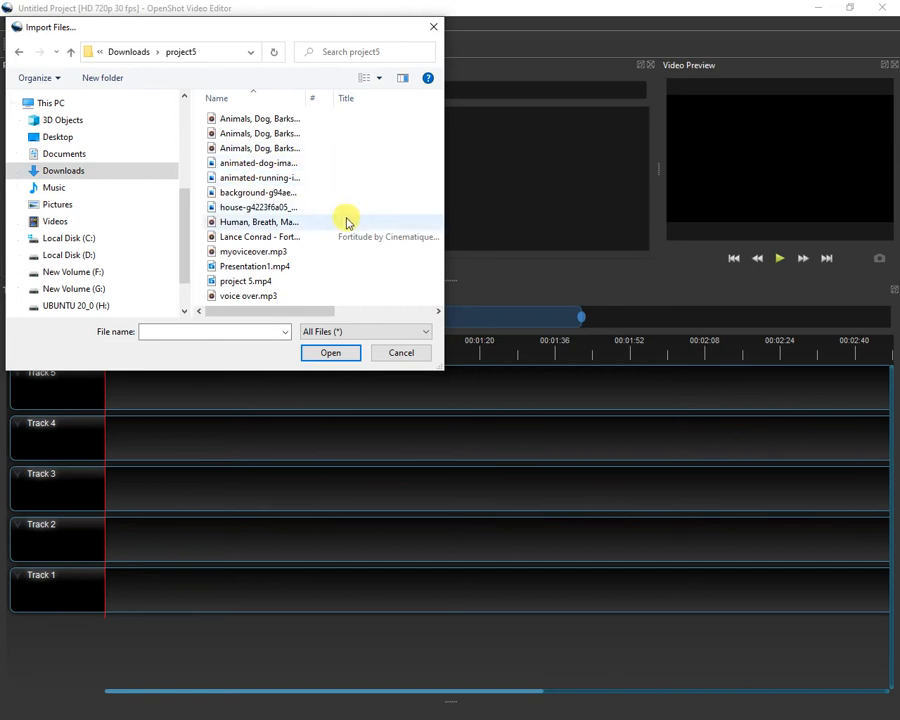
left_click_drag(440, 366, 726, 470)
scroll(466, 231, "up", 3, "ctrl")
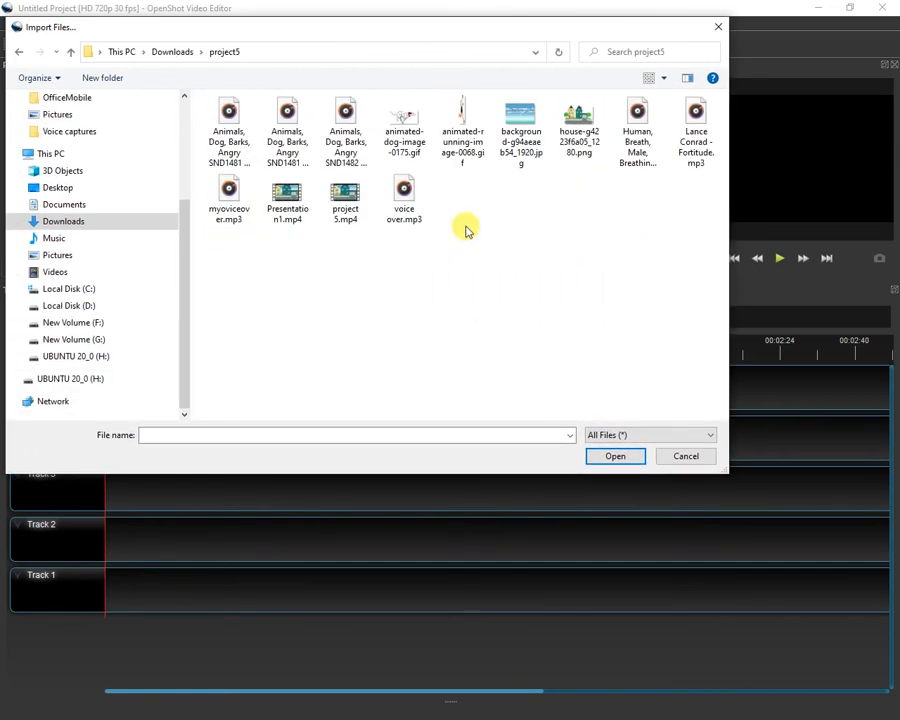
scroll(462, 224, "up", 1, "ctrl")
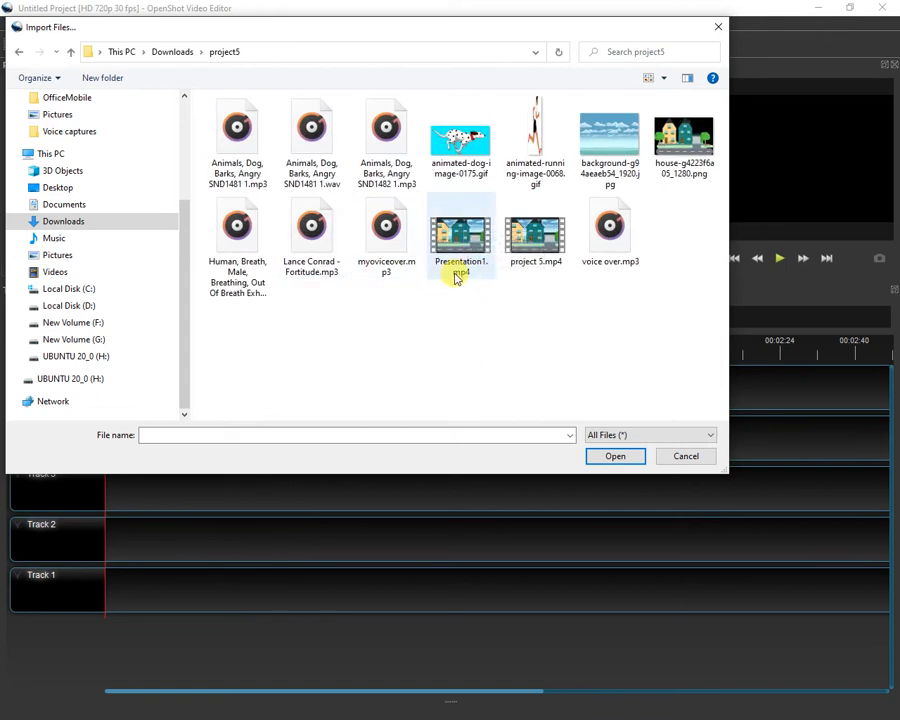
- Import Presentation1.mp4, myoviceover.mp3, the Fortitude music MP3, the dog bark SND1482 1.mp3 and the out-of-breath SND23270.wav into the project
left_click(452, 238)
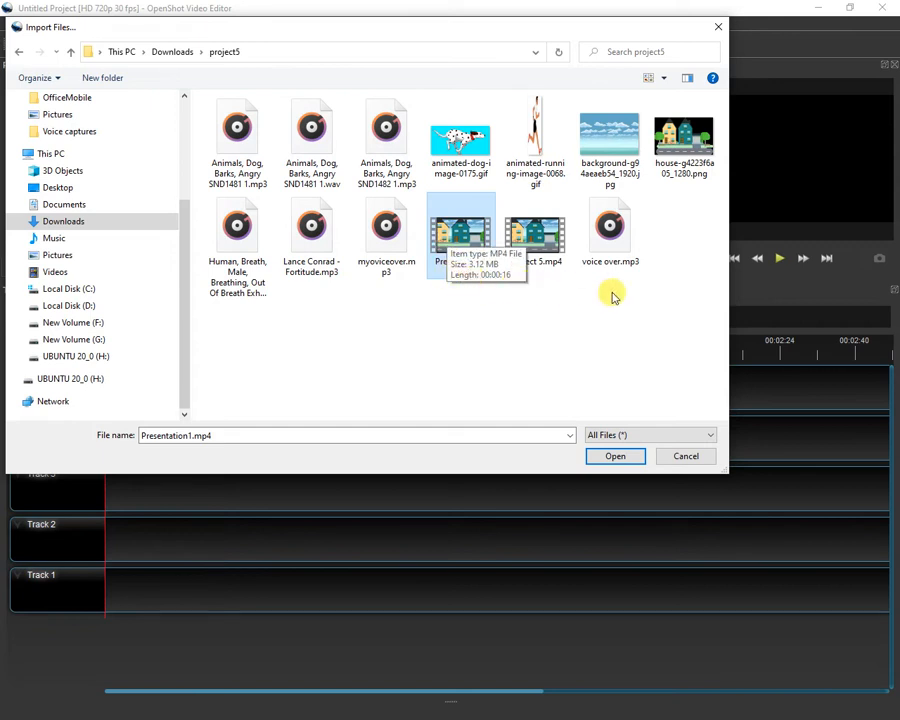
left_click(380, 240, "ctrl")
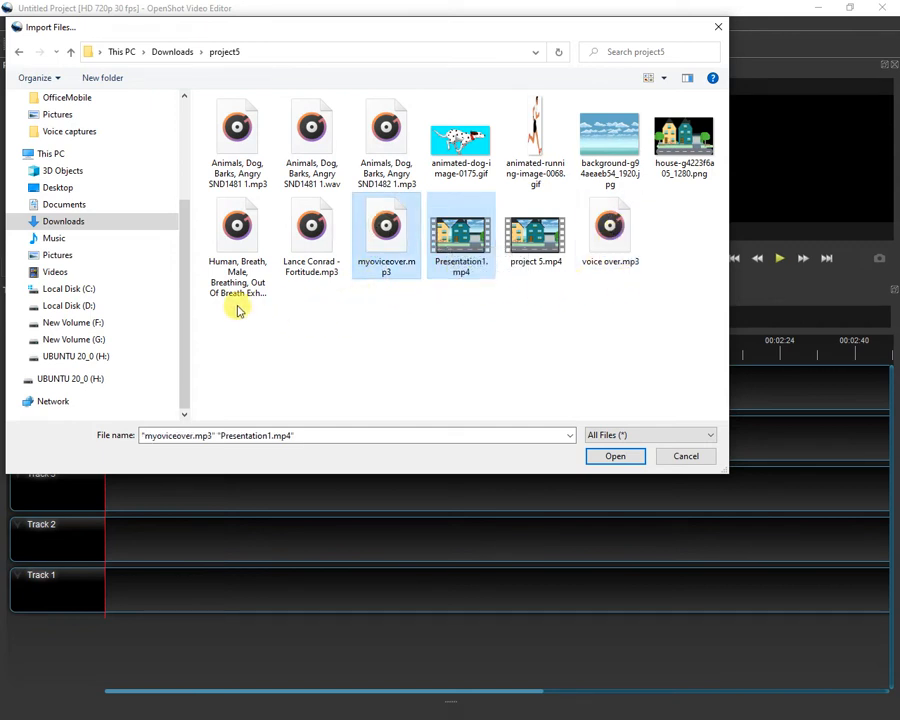
left_click(322, 250, "ctrl")
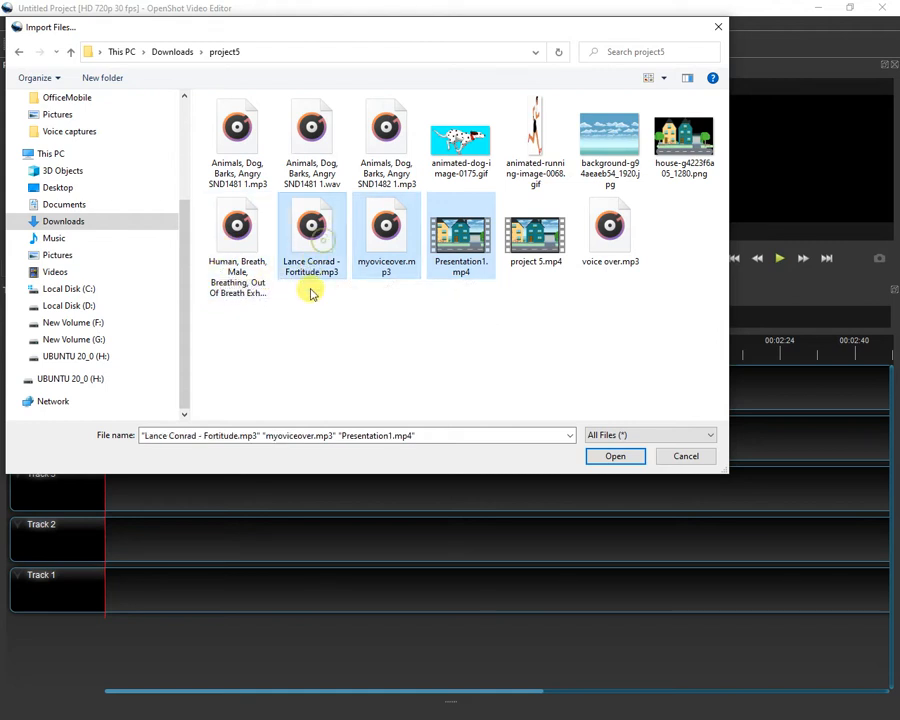
left_click(386, 136, "ctrl")
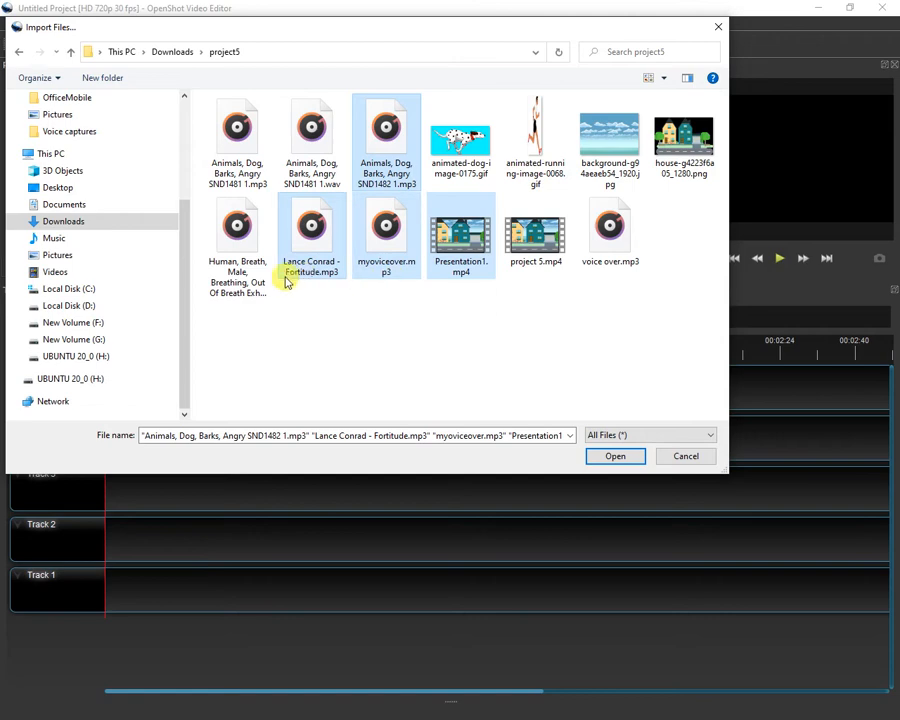
left_click(241, 240, "ctrl")
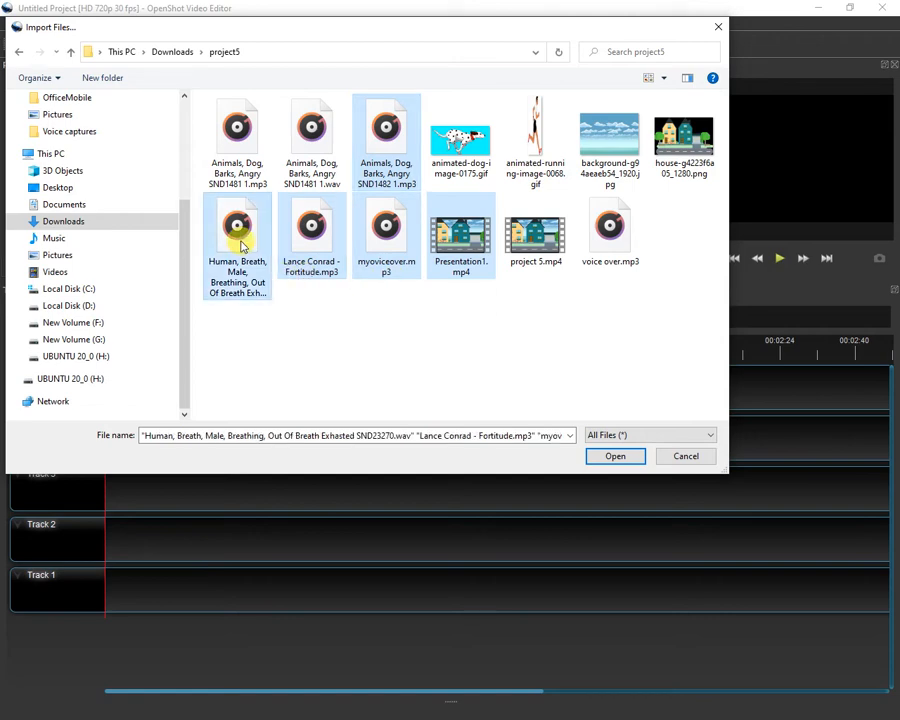
left_click(614, 457)
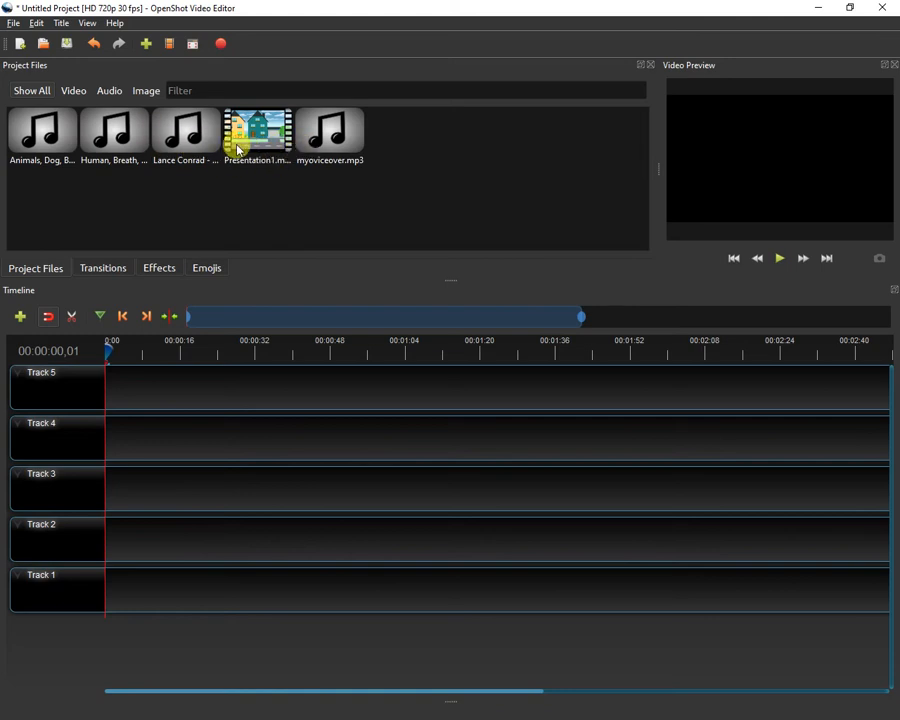
- Switch to the Chrome window showing the OpenShot download page
key("alt+Tab")
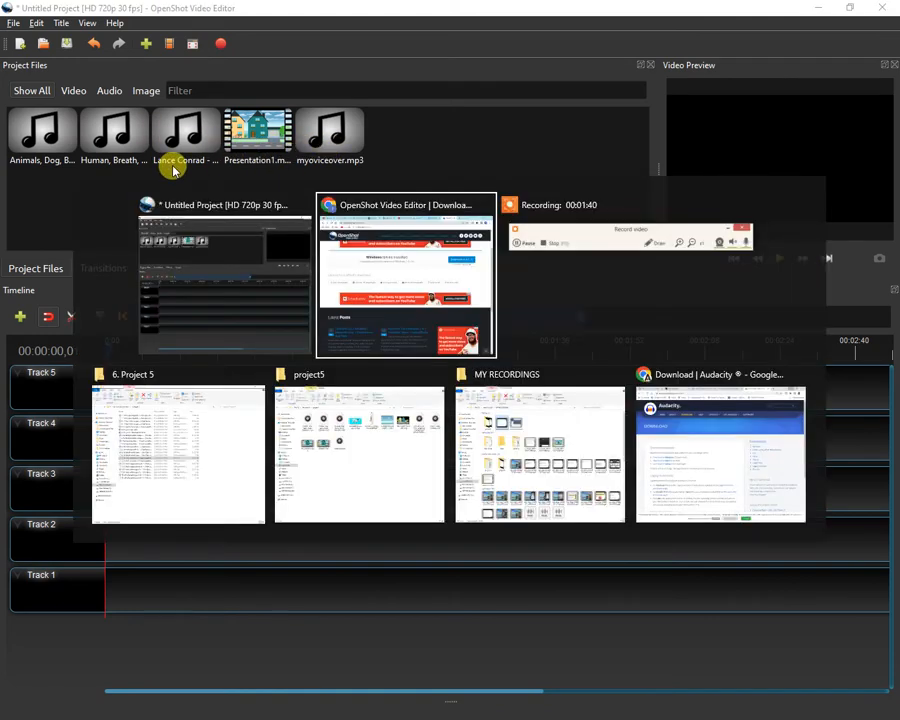
key("Tab")
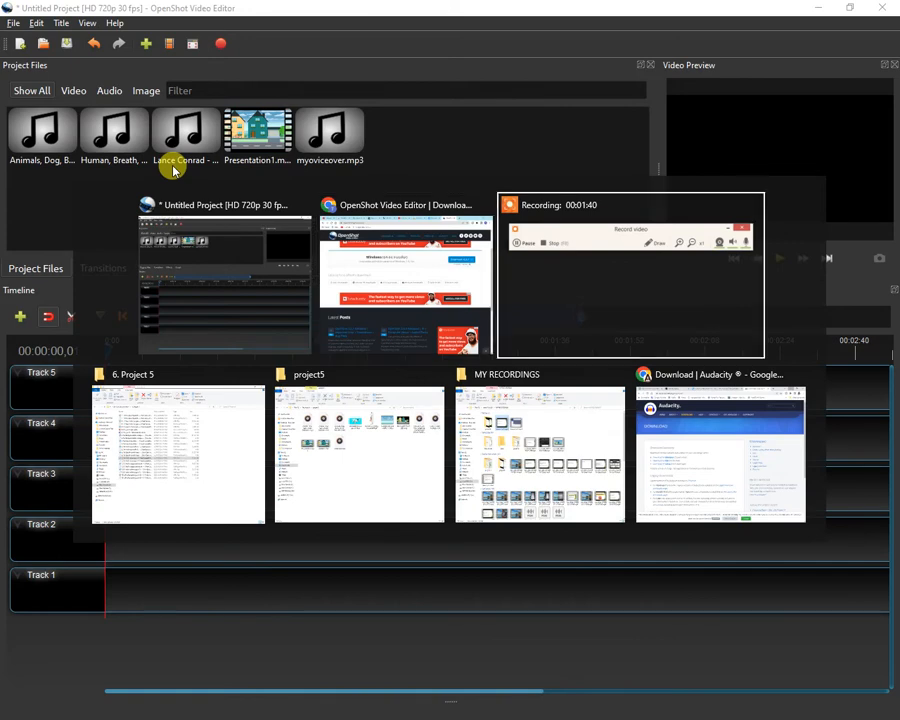
key("Tab")
key("Tab")
key("Tab")
key("Tab")
key("Tab")
key("Tab")
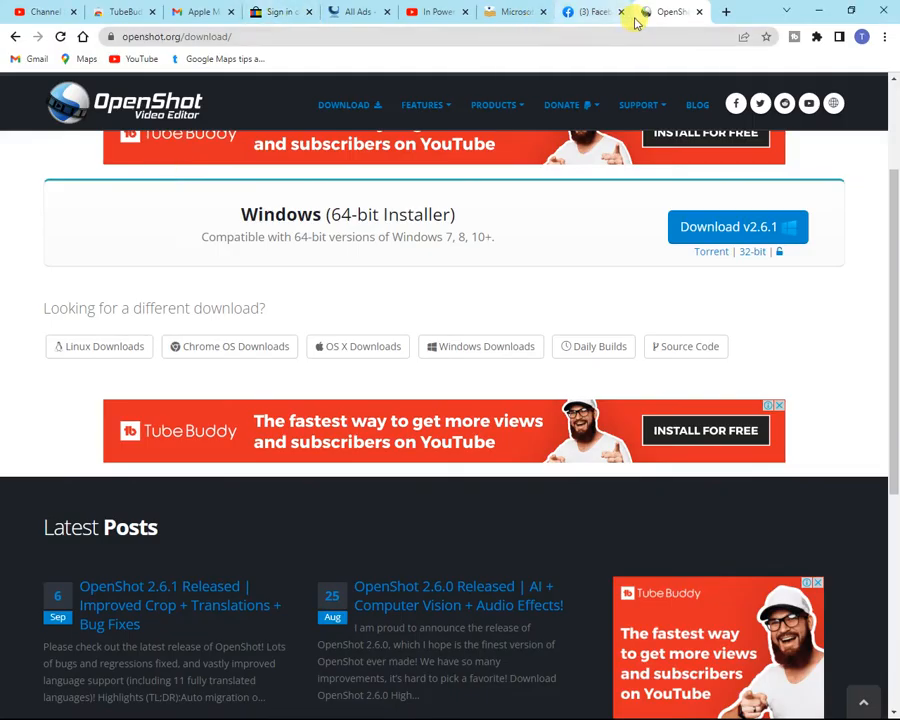
- Search the web for "free audio track download" and open Pixabay's royalty-free music page
left_click(553, 38)
type("free")
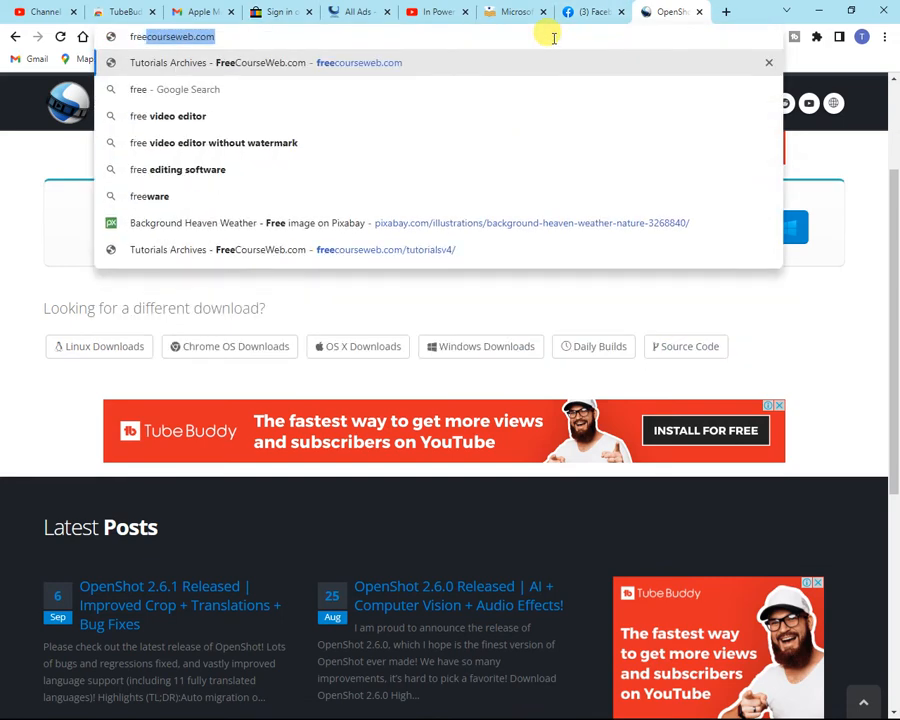
type(" au")
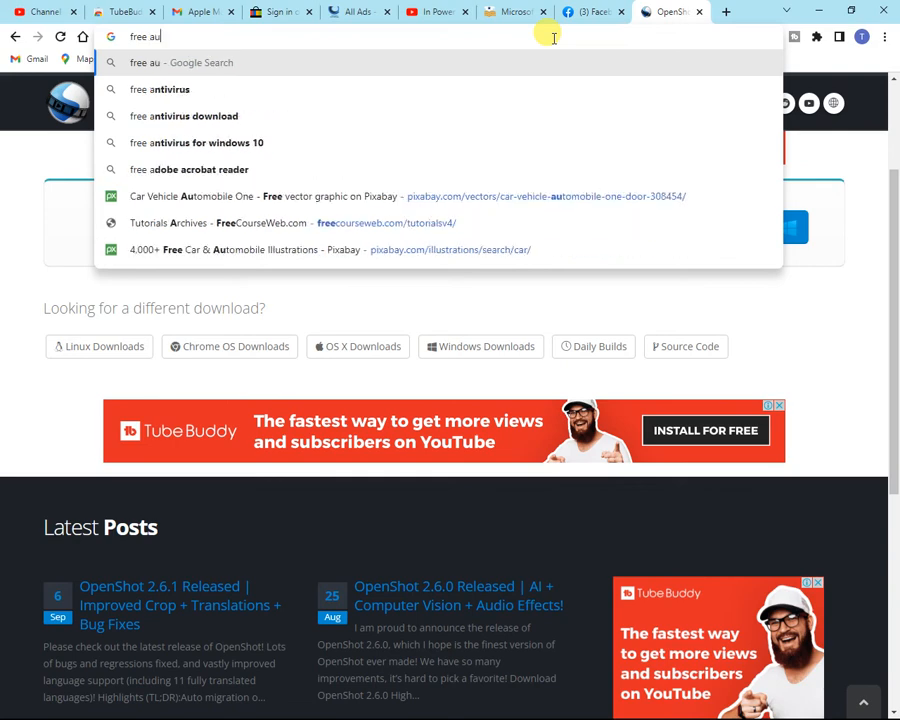
type("dio")
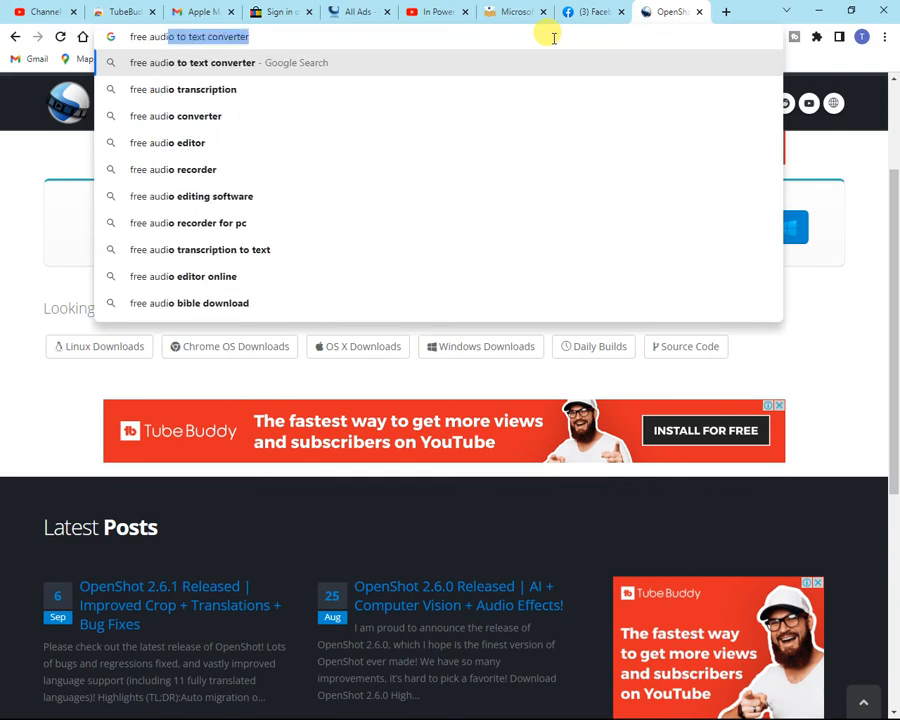
type(" tr")
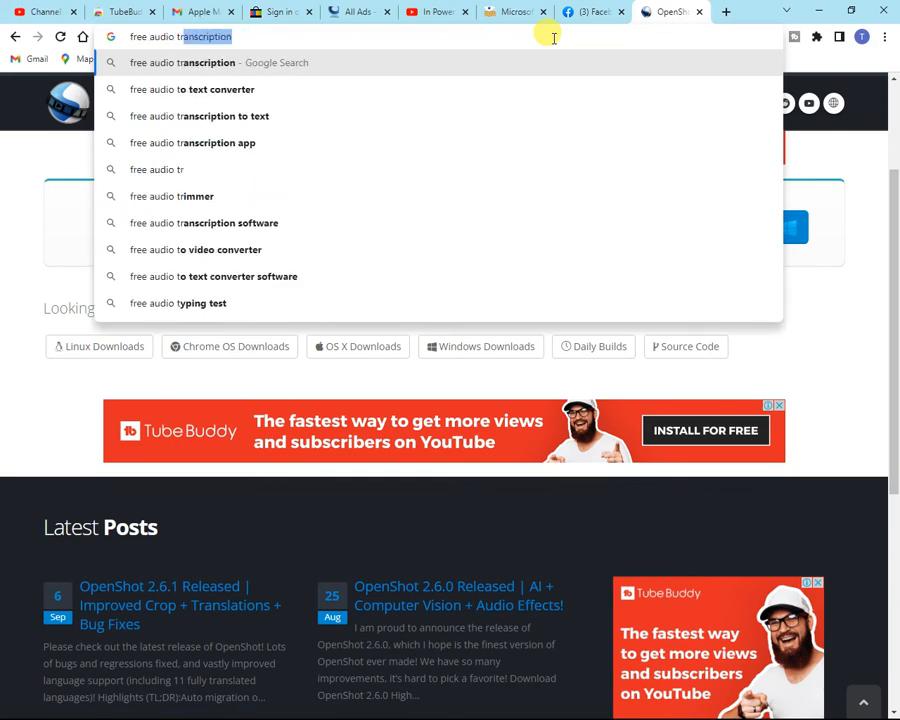
type("ack")
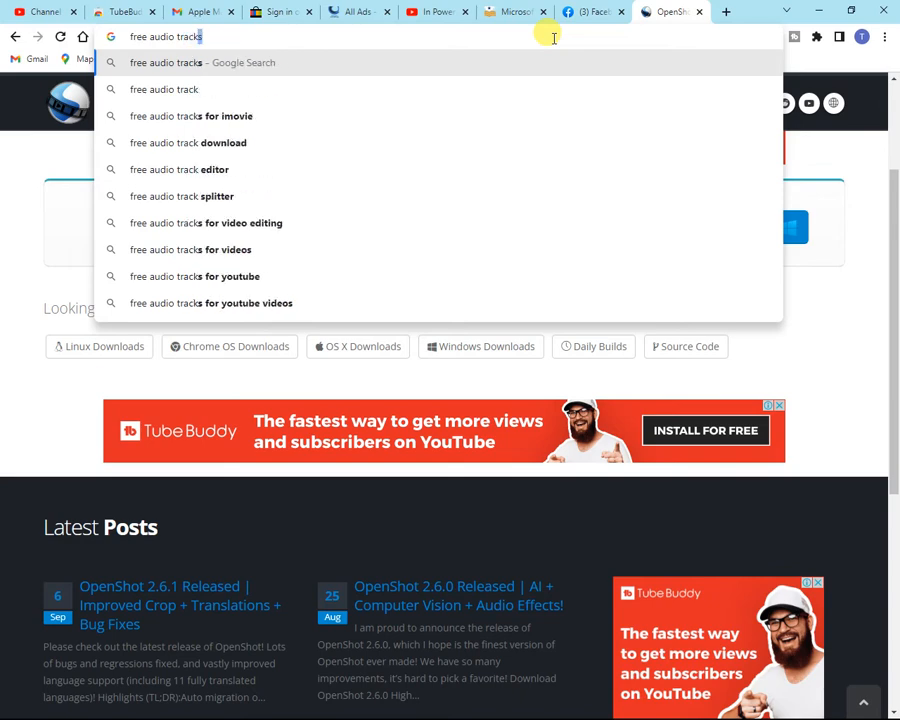
left_click(288, 142)
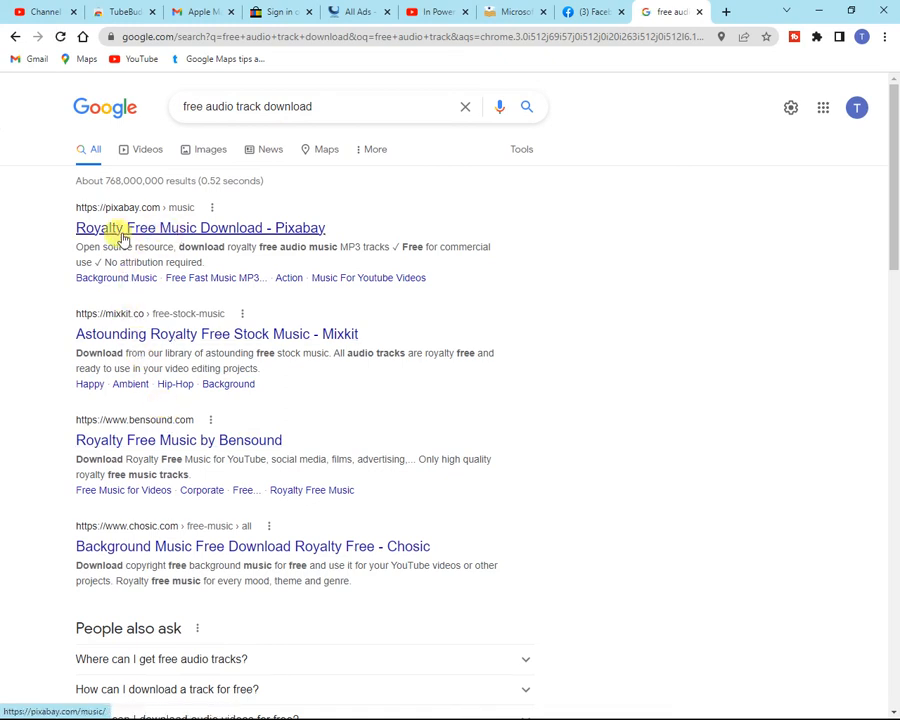
left_click(195, 230)
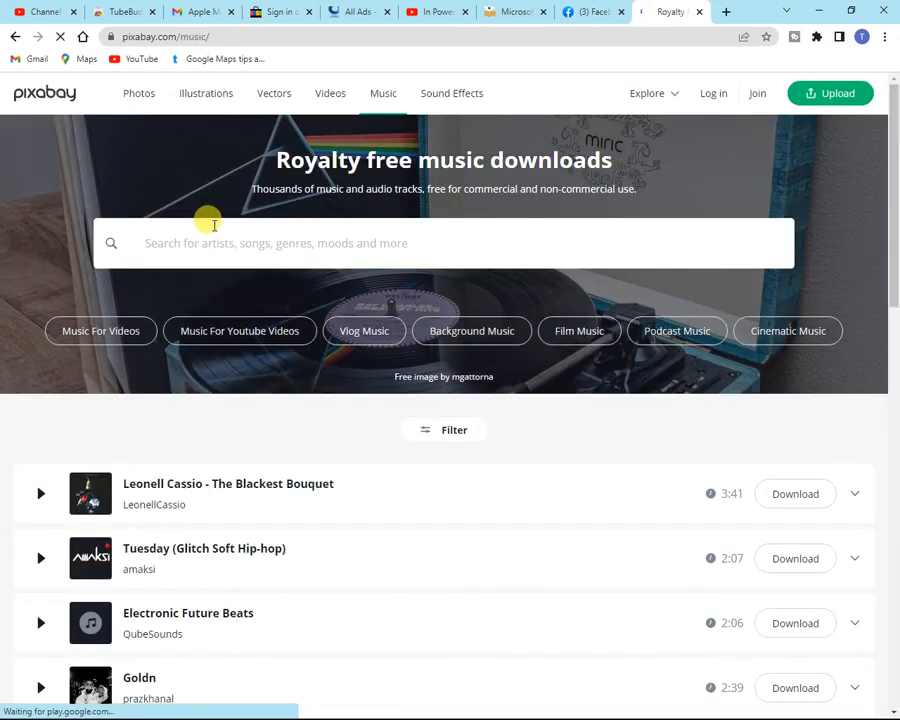
- Search Pixabay's music library for "sky"
left_click(268, 246)
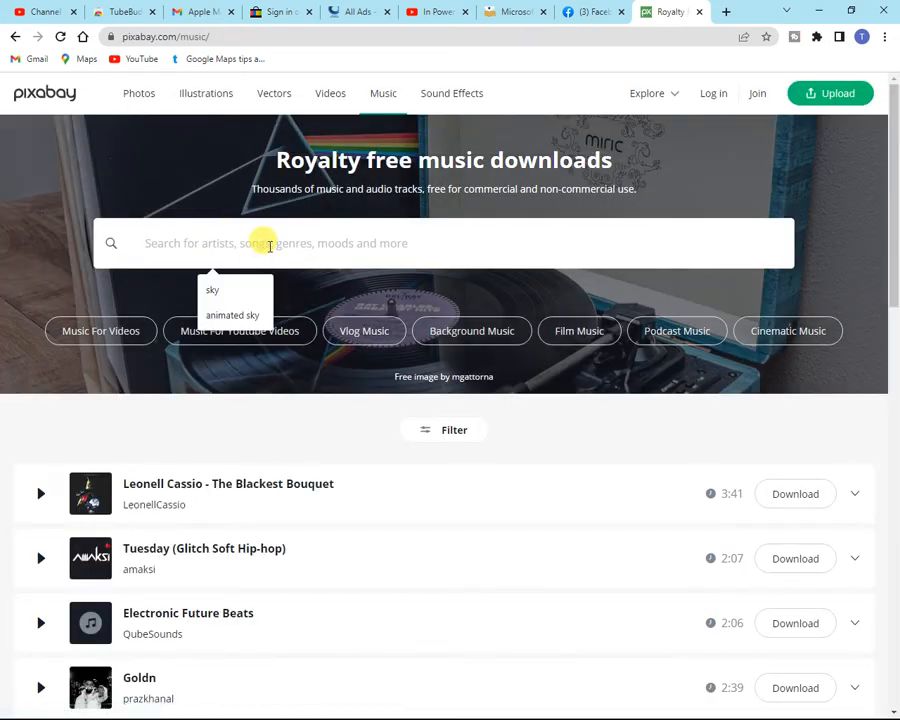
left_click(221, 300)
left_click(221, 300)
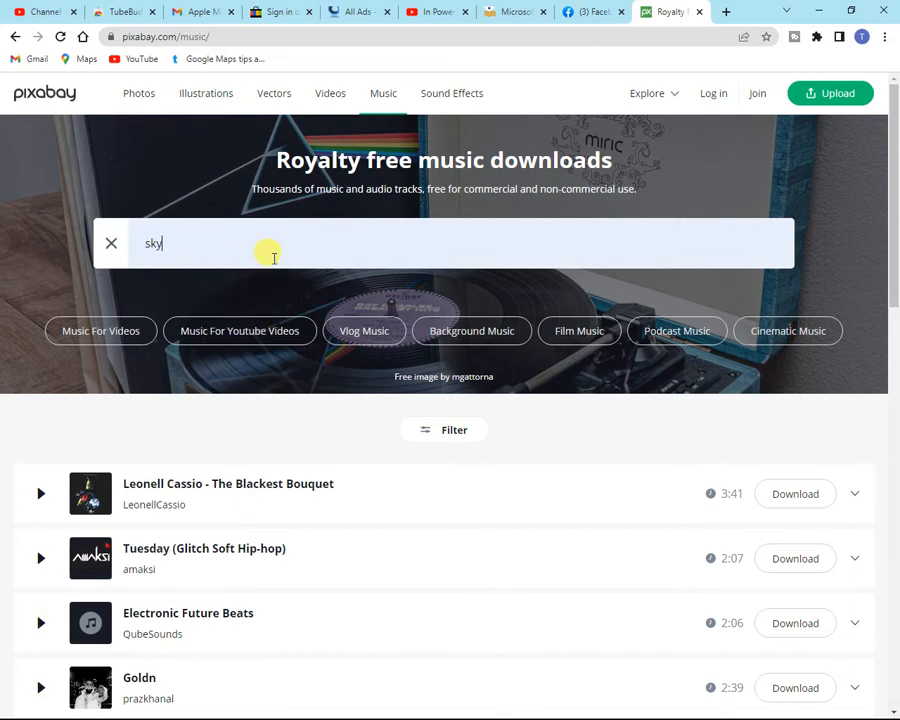
key("Return")
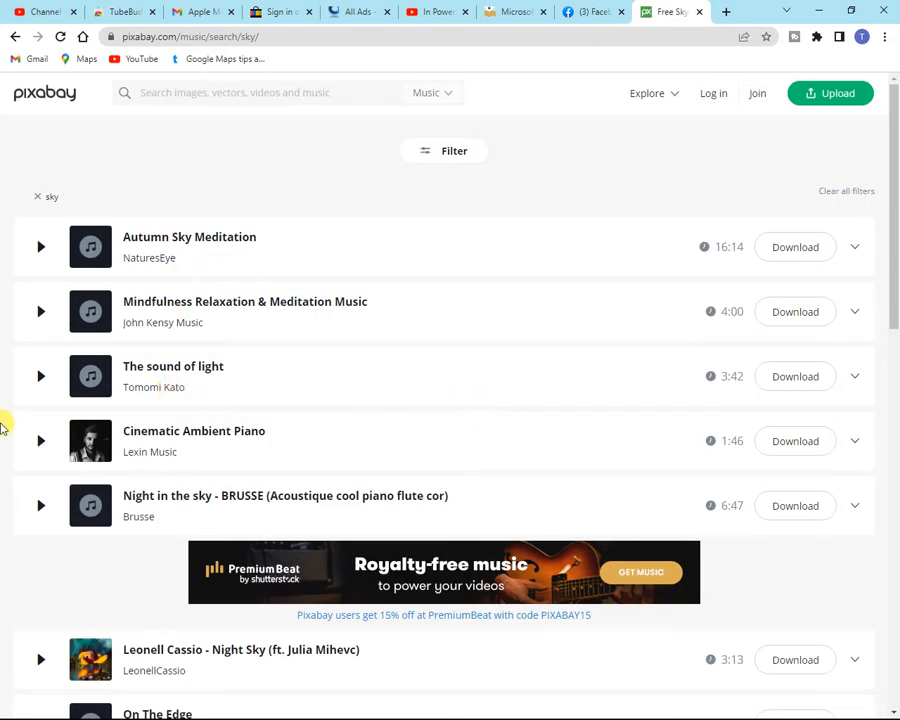
- Preview The sound of light, Autumn Sky Meditation, Mindfulness Relaxation & Meditation Music and Night in the sky among the search results
left_click(40, 378)
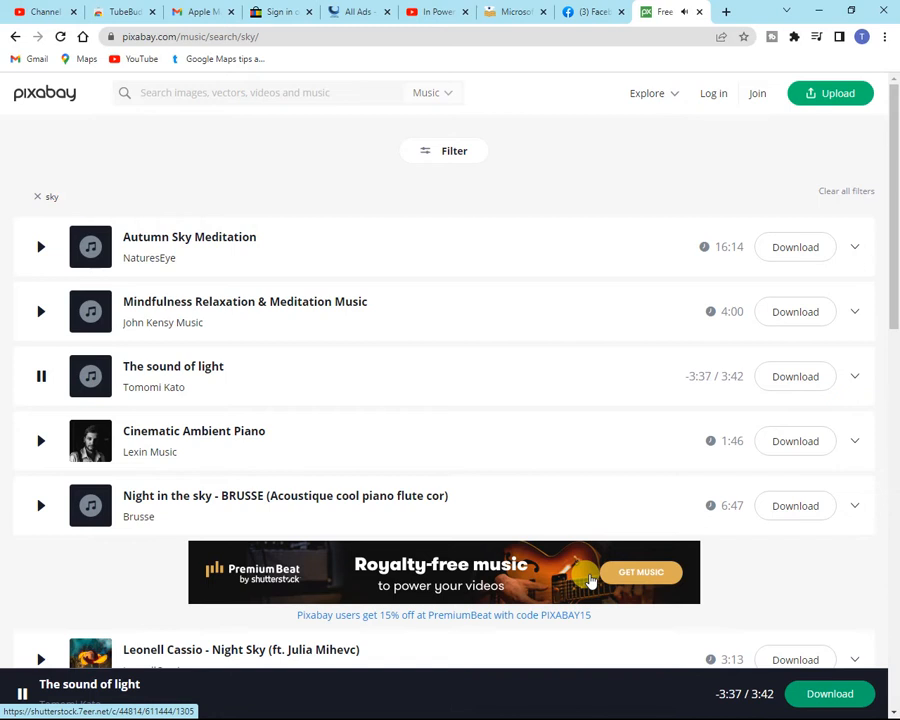
left_click(21, 692)
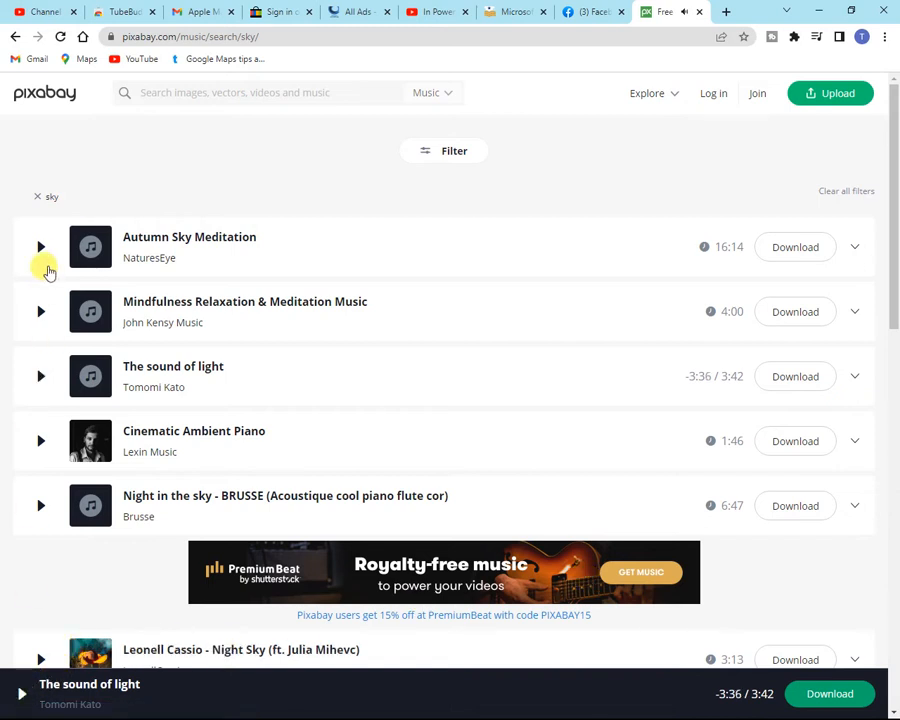
left_click(41, 252)
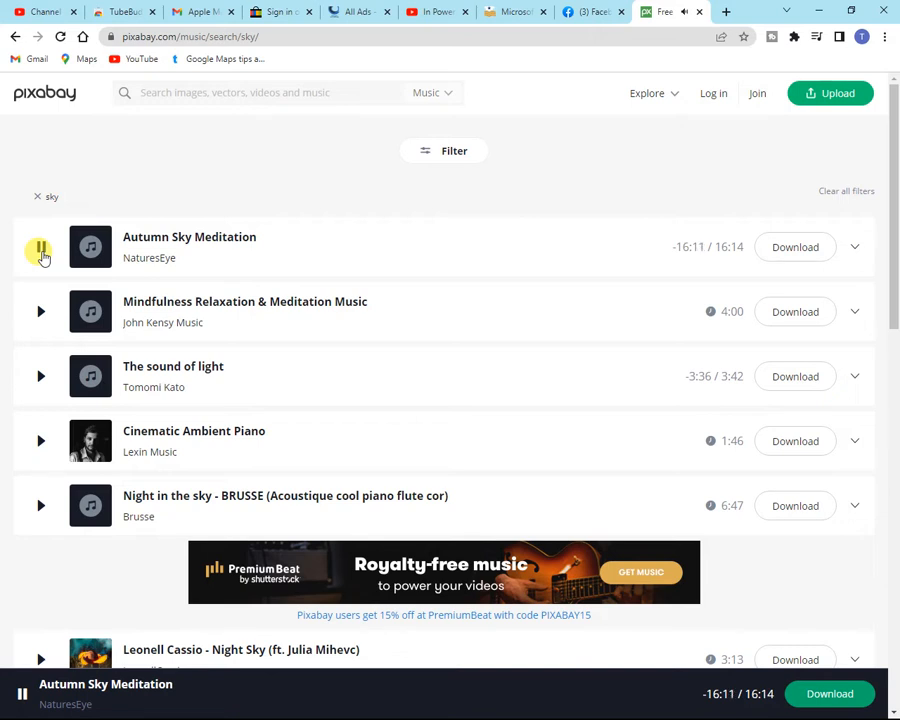
left_click(40, 245)
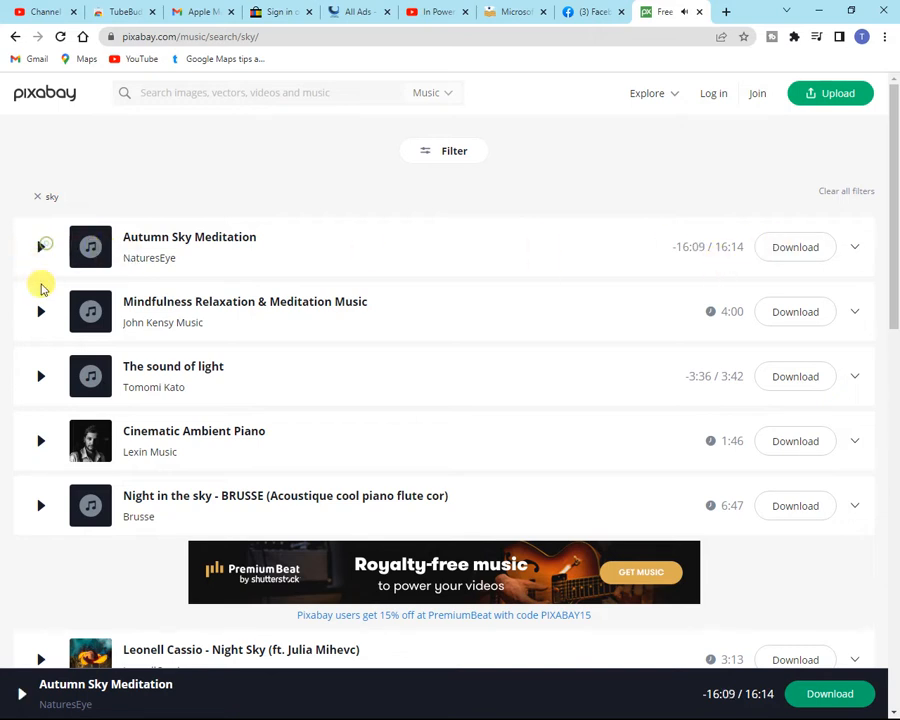
left_click(41, 314)
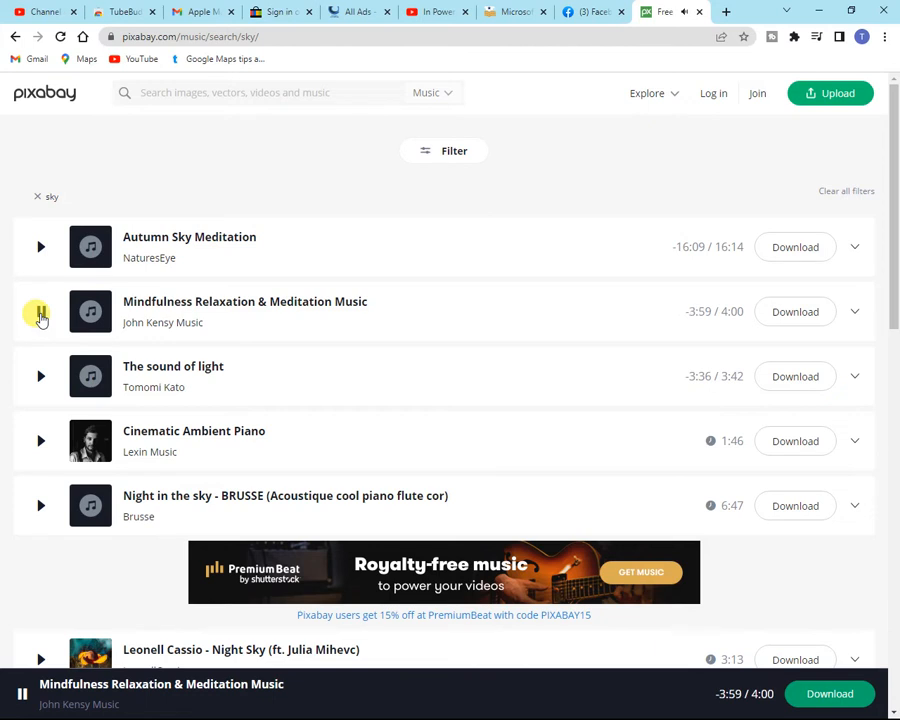
left_click(41, 314)
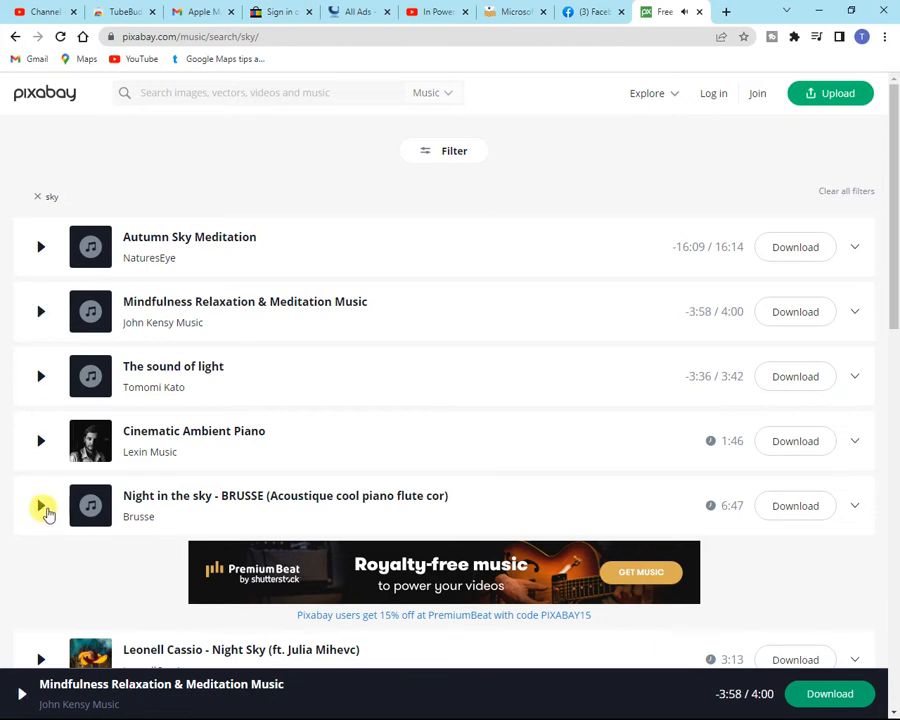
left_click(40, 507)
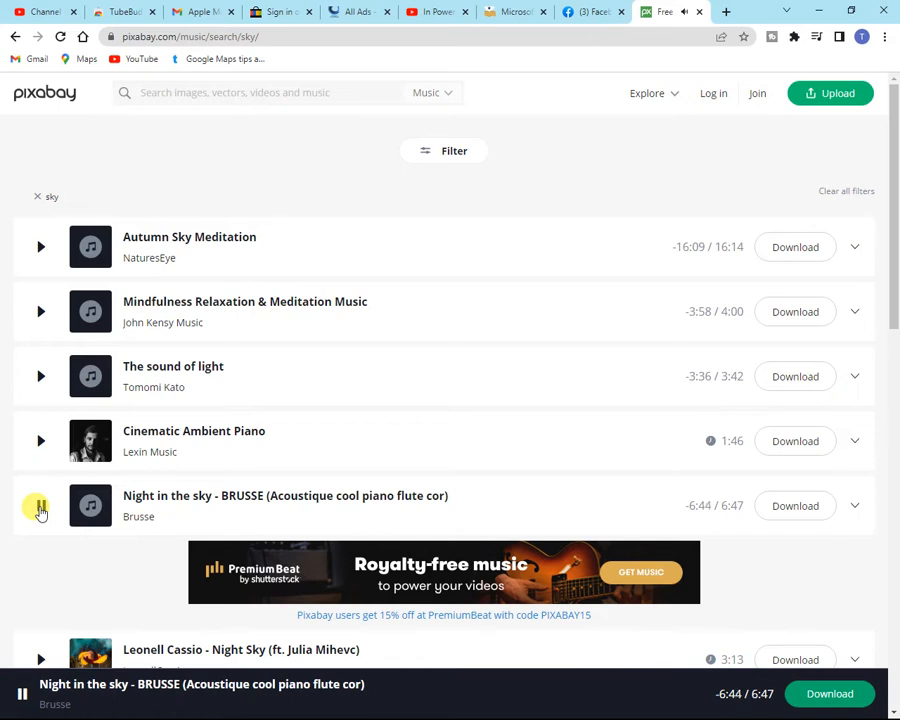
- Download the Night in the sky track as an MP3 and dismiss the donation prompt
left_click(789, 505)
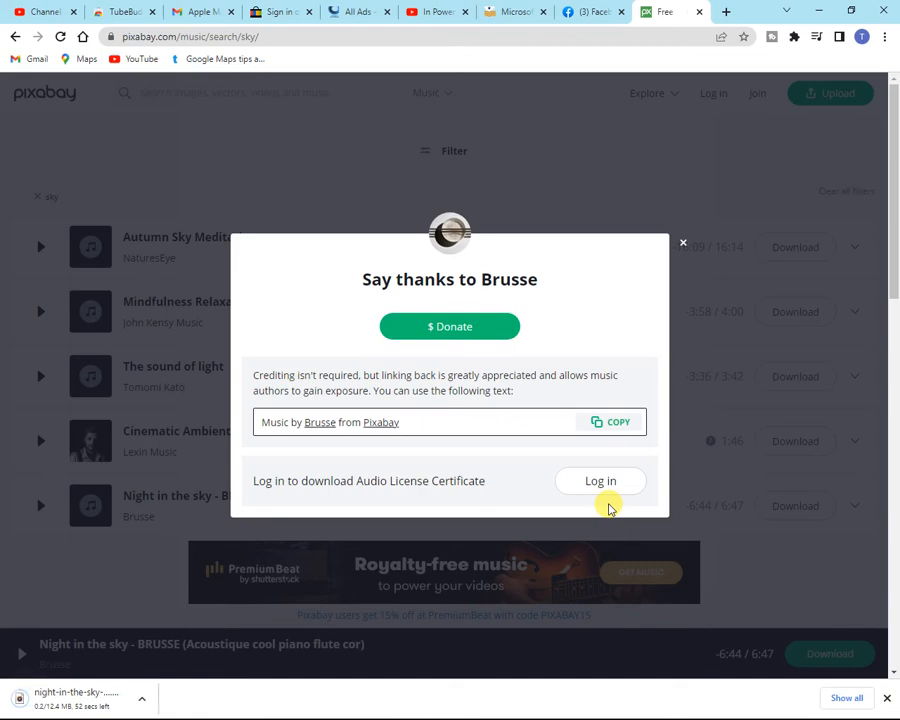
left_click(682, 243)
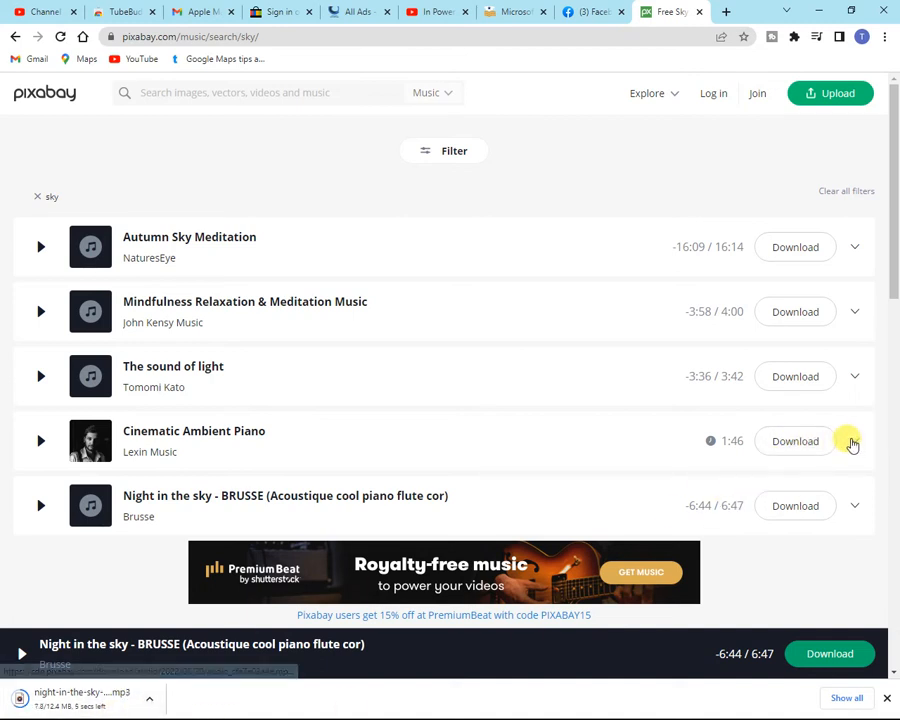
left_click(854, 441)
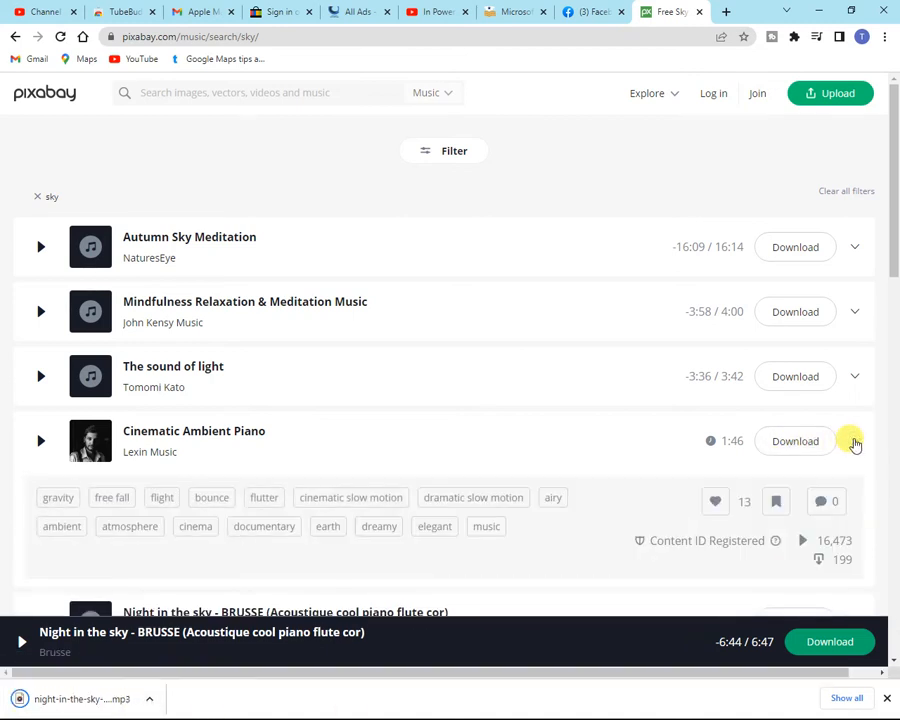
left_click(854, 441)
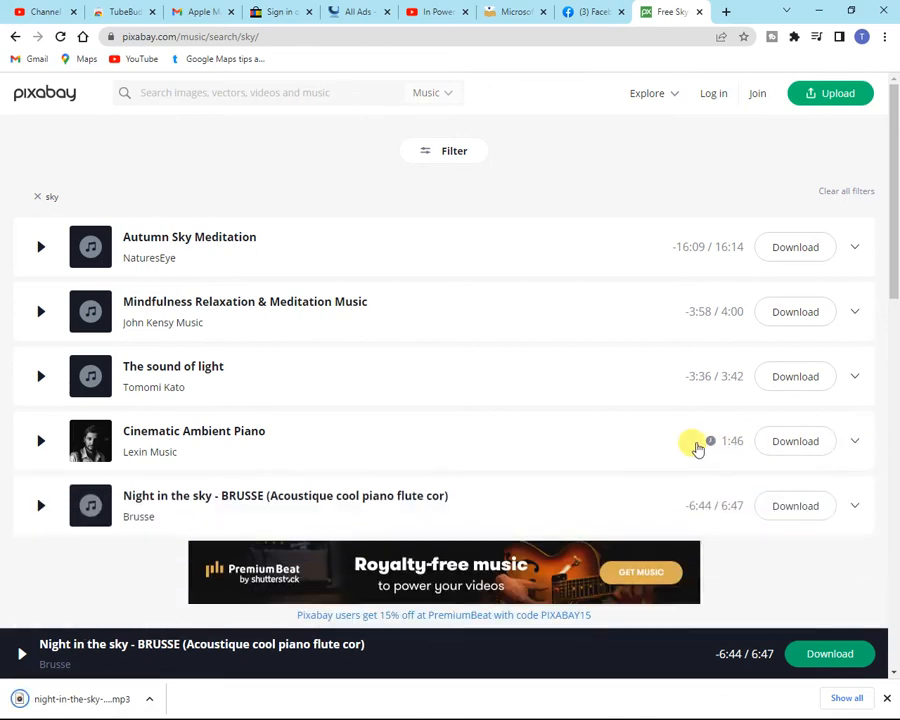
- Open the downloaded MP3 to check its playback, pause it and close the music player
left_click(150, 700)
left_click(176, 610)
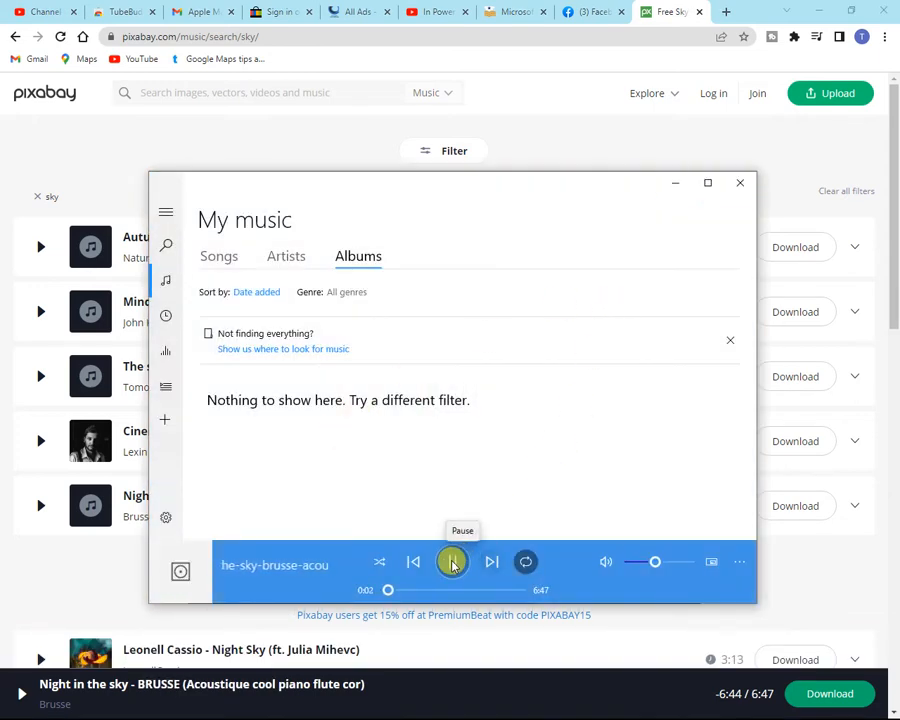
left_click(455, 561)
left_click(740, 186)
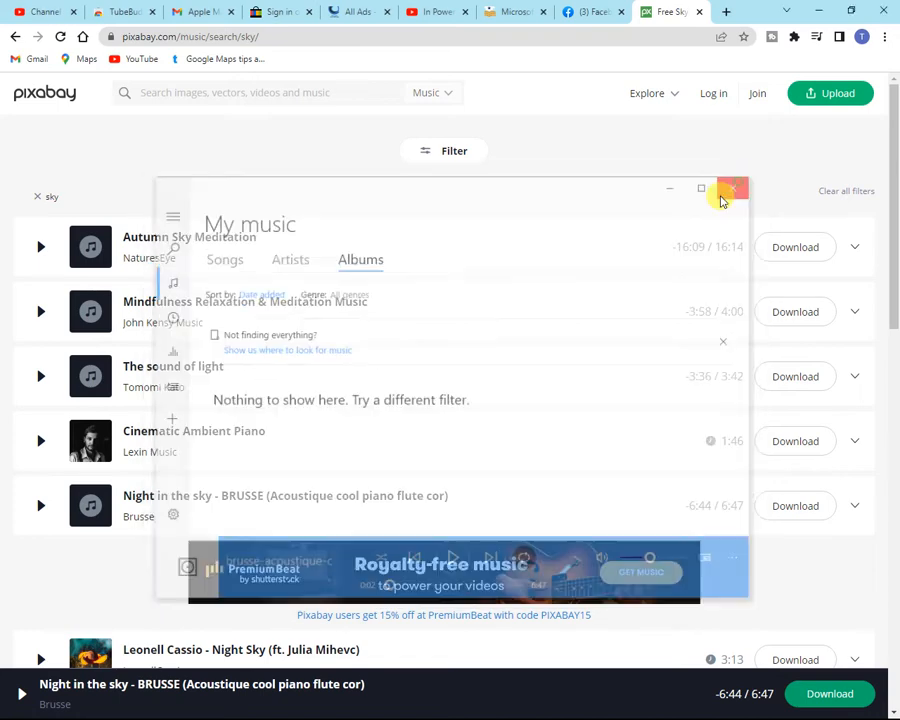
- Switch to File Explorer and move the downloaded night-in-the-sky MP3 from Downloads into the project5 folder
key("super+Tab")
key("alt+Tab")
key("alt+Tab")
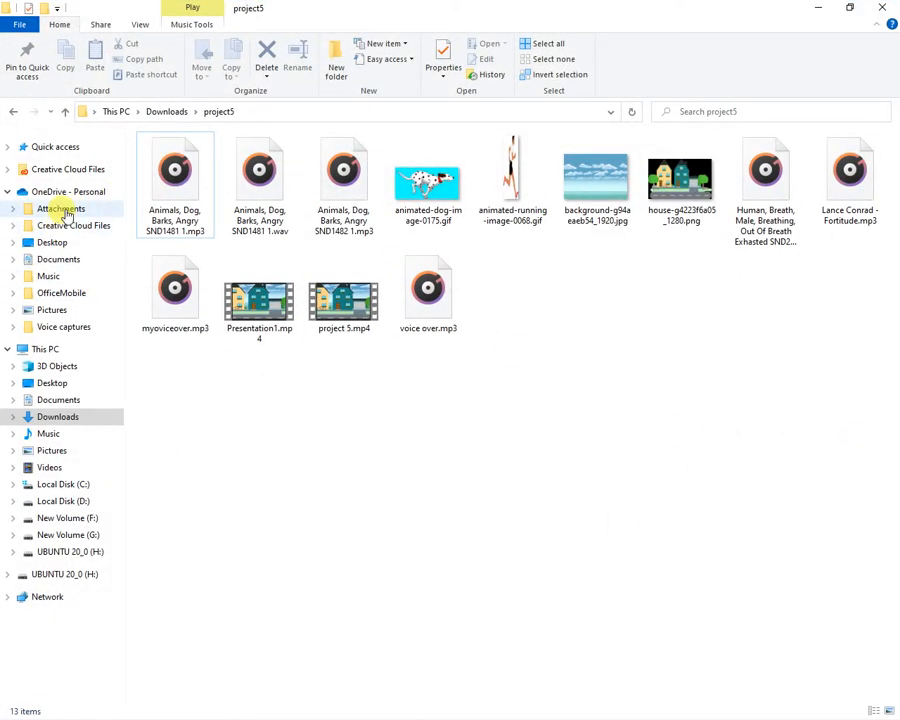
left_click(167, 112)
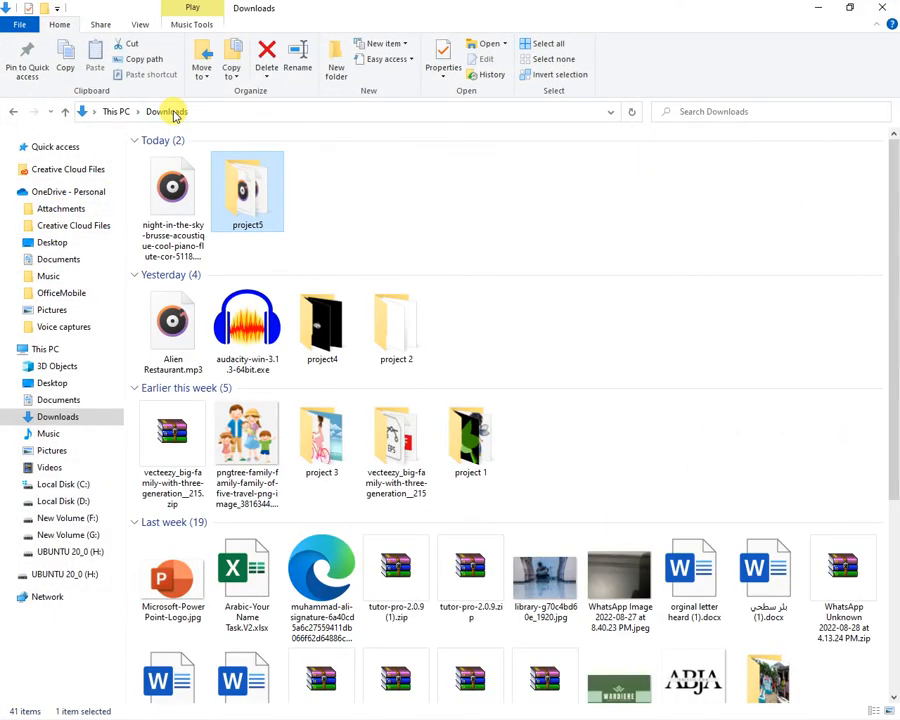
left_click_drag(172, 188, 253, 211)
- Switch to OpenShot and import night-in-the-sky-brusse-acoustique-cool-piano-flute-cor-5118.mp3 from the project5 folder
key("alt+Tab")
key("alt+Tab")
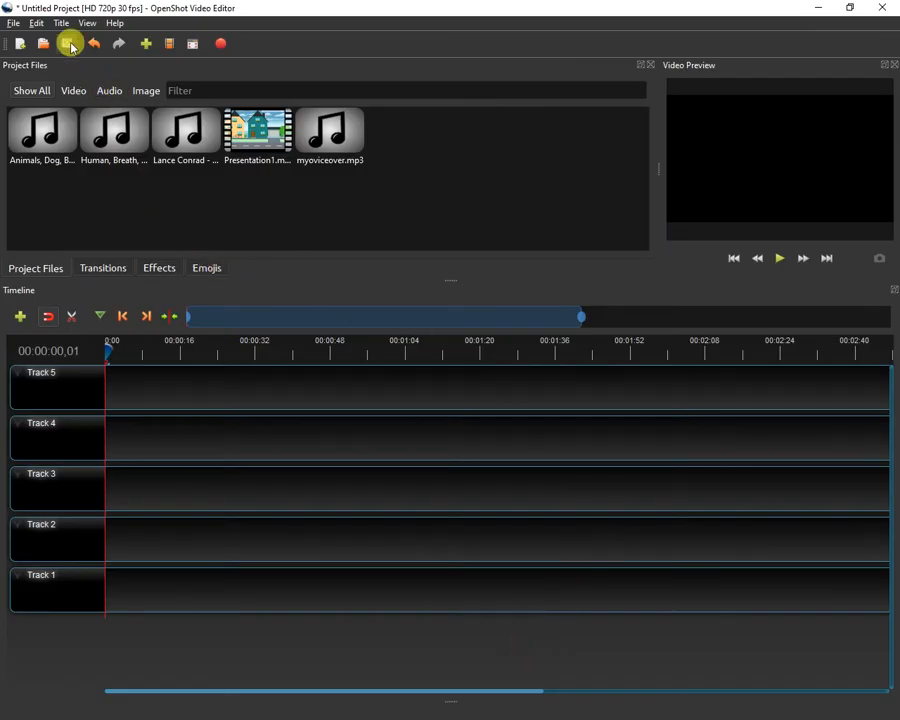
left_click(144, 44)
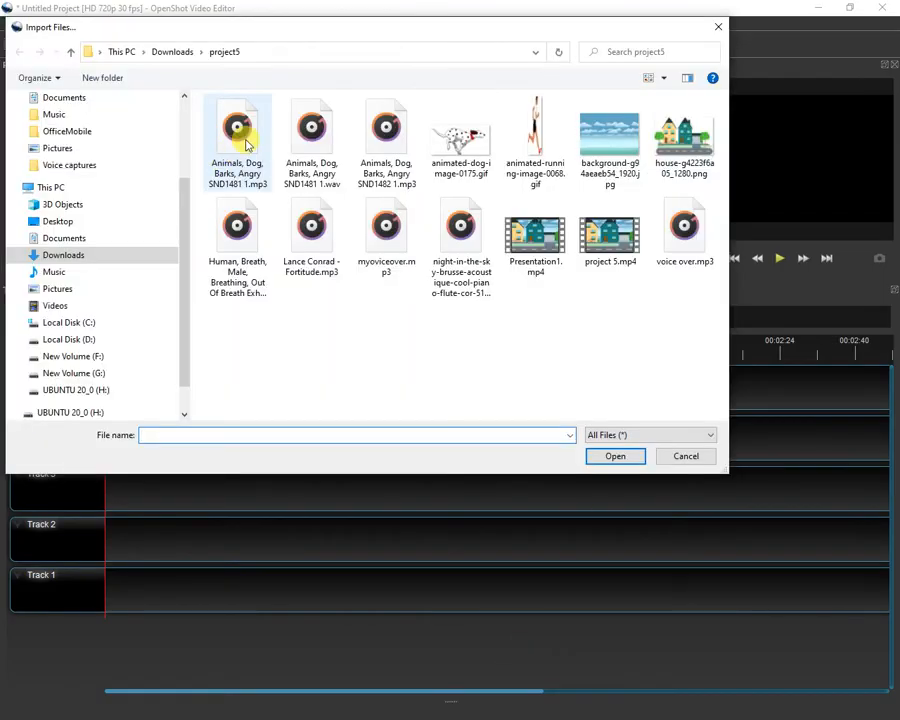
left_click(455, 240)
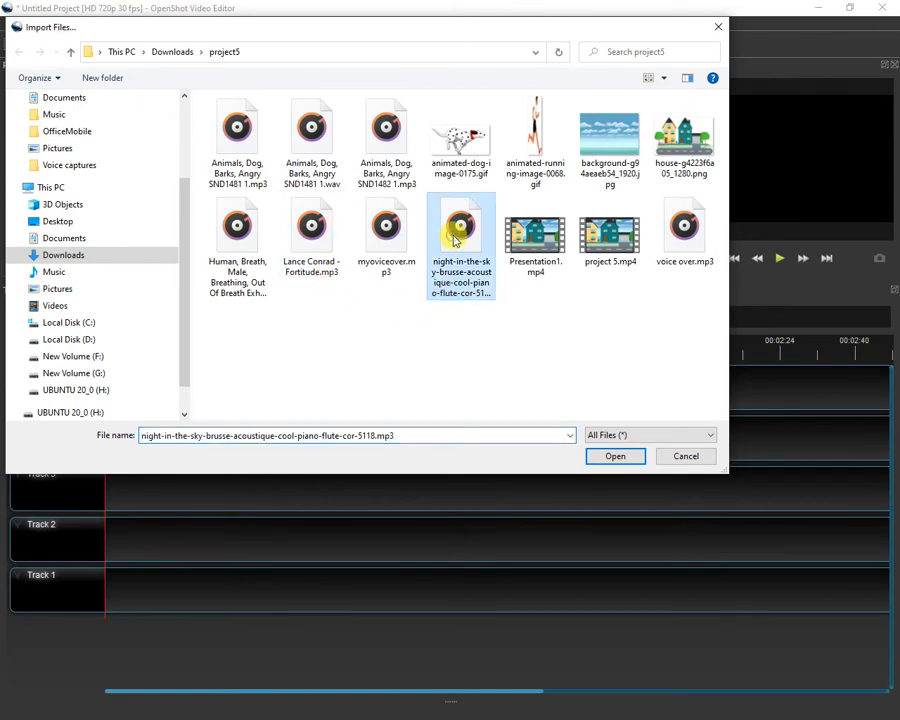
double_click(455, 240)
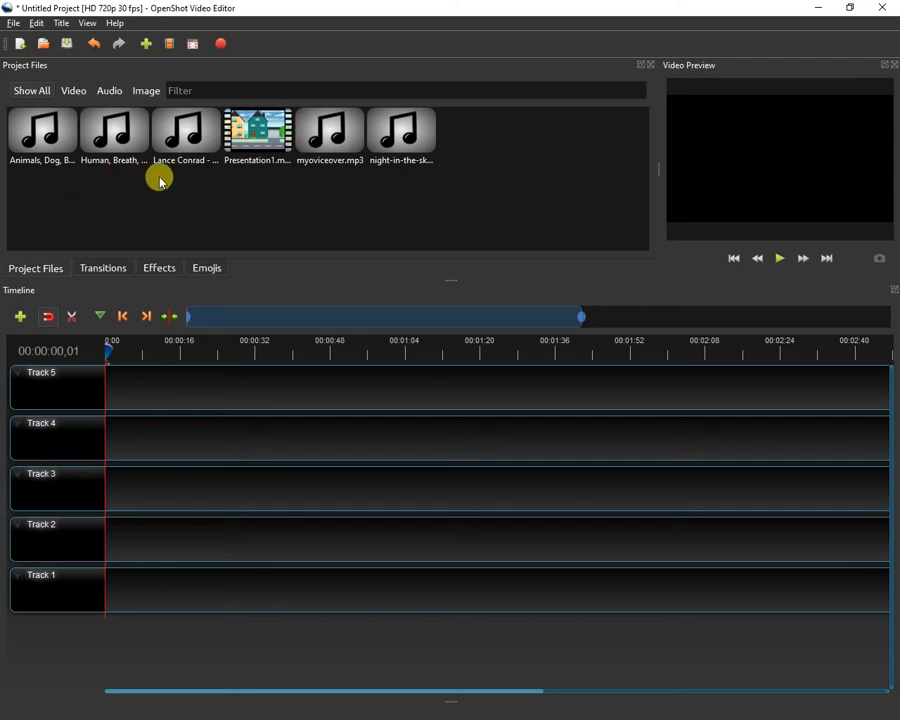
- Place Presentation1.mp4 at the start of Track 1 and play back part of the clip
left_click_drag(262, 138, 151, 582)
left_click_drag(212, 592, 213, 590)
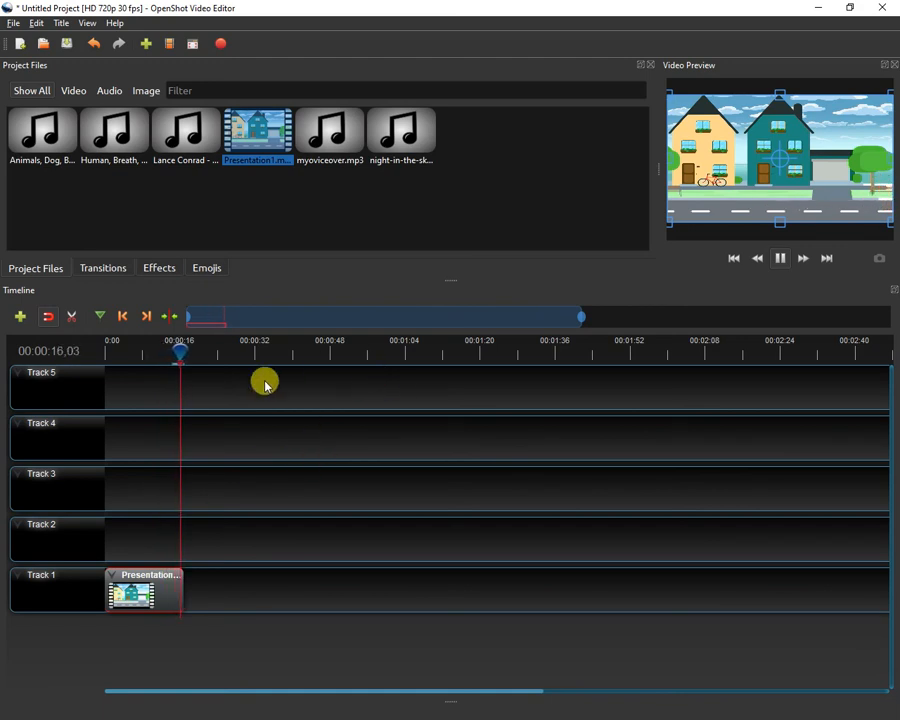
left_click_drag(182, 349, 129, 356)
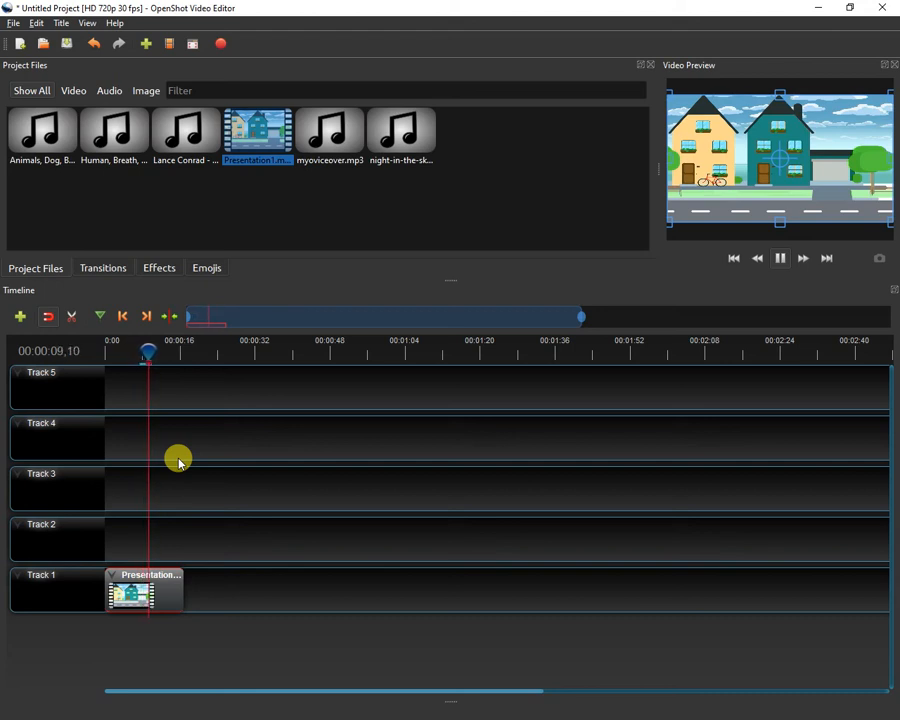
key("space")
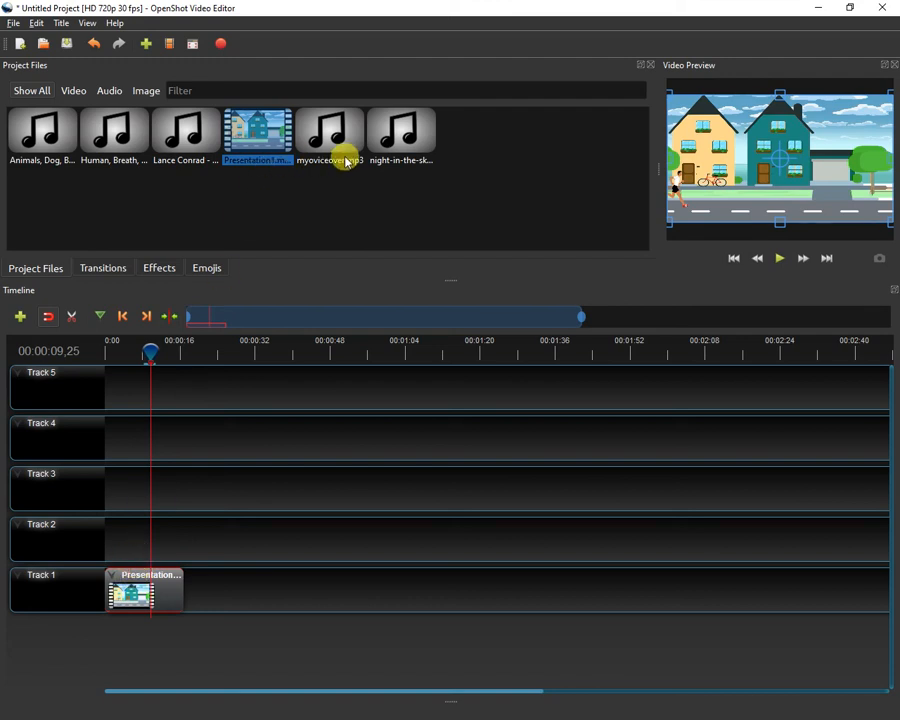
left_click_drag(333, 143, 127, 555)
left_click_drag(158, 594, 146, 556)
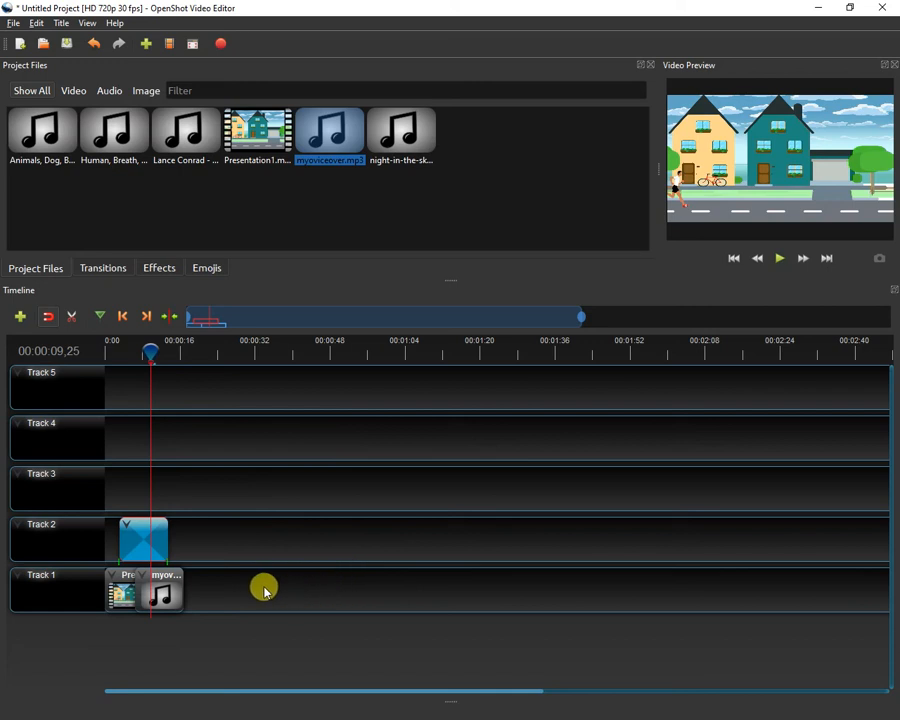
left_click(172, 582)
key("Delete")
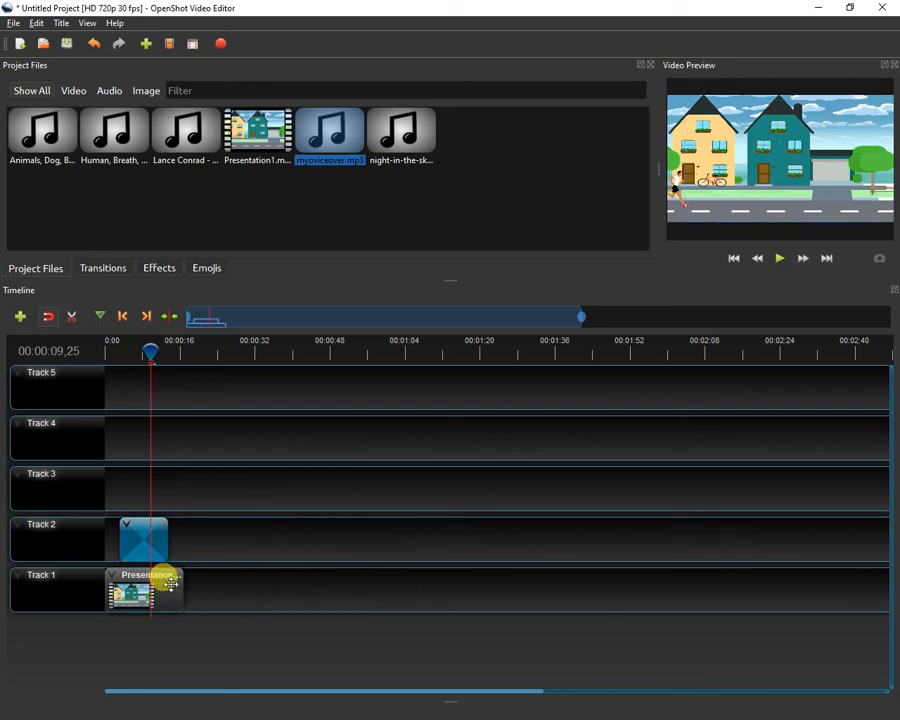
left_click_drag(132, 520, 132, 530)
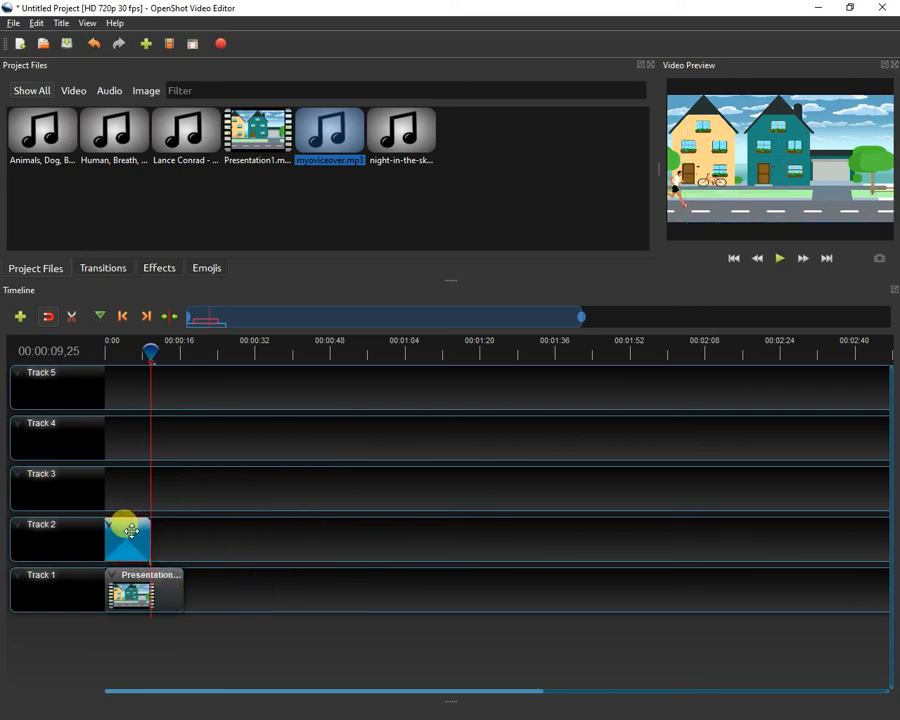
key("Delete")
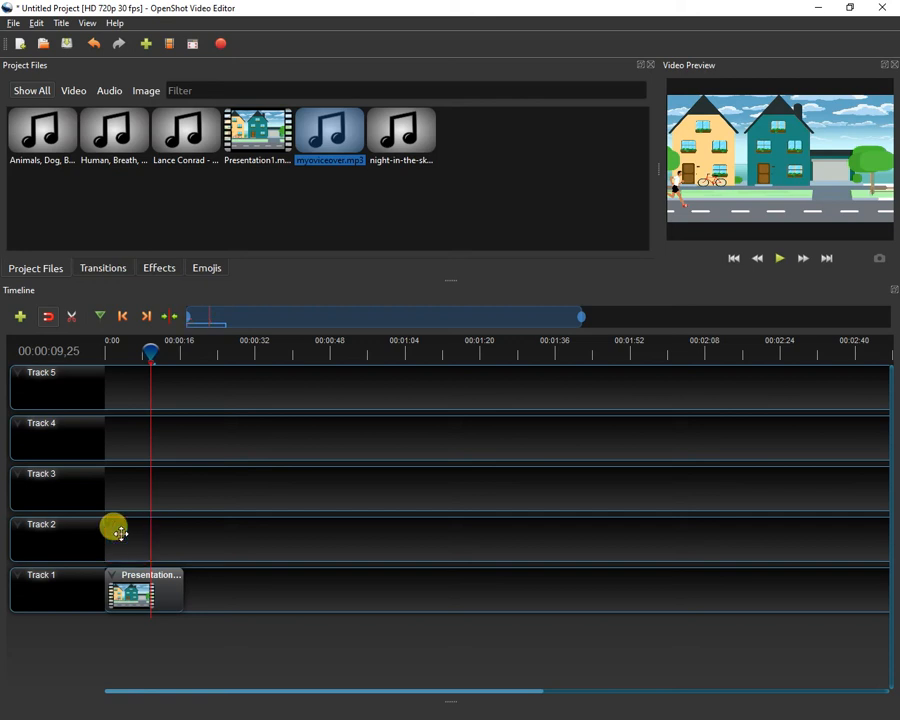
- Place myoviceover.mp3 on Track 2 near the video's start, about 1.5 seconds in, and play the timeline from the beginning to check it
left_click(434, 174)
left_click_drag(336, 147, 98, 502)
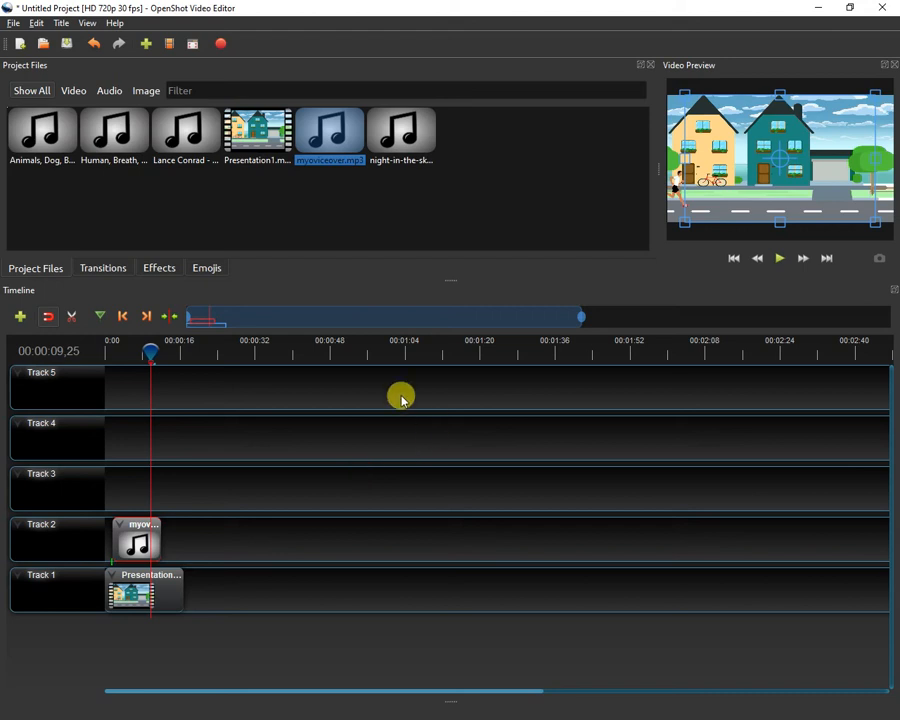
left_click_drag(145, 350, 129, 358)
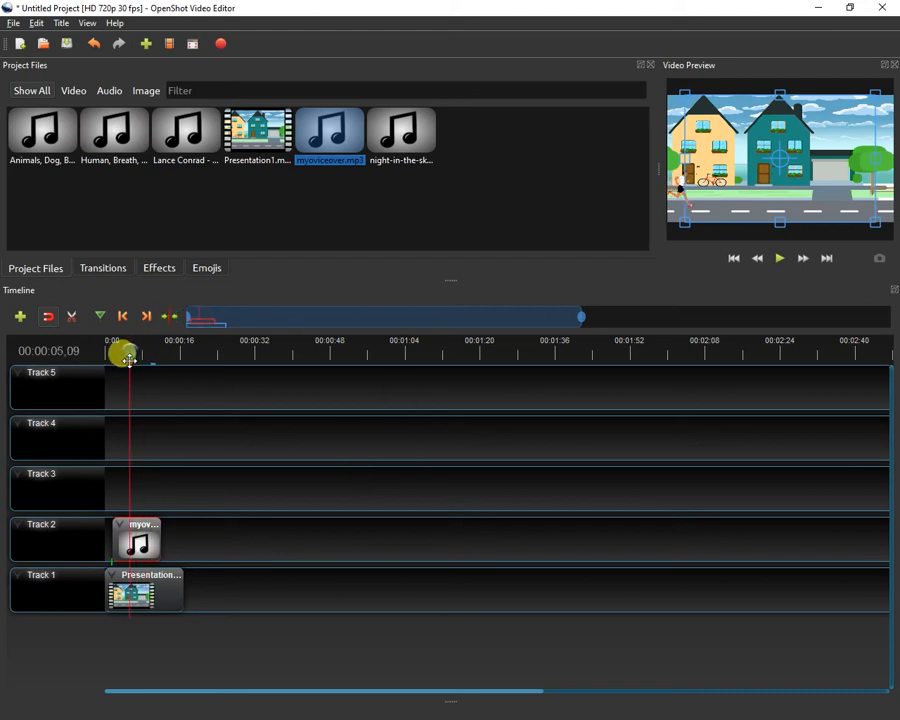
key("space")
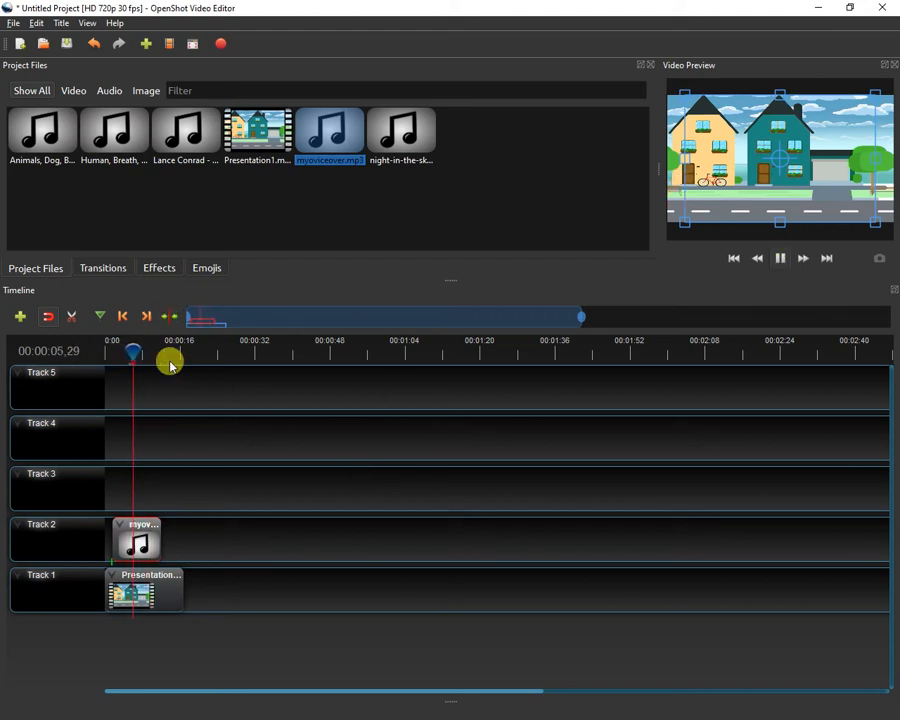
left_click_drag(132, 345, 101, 350)
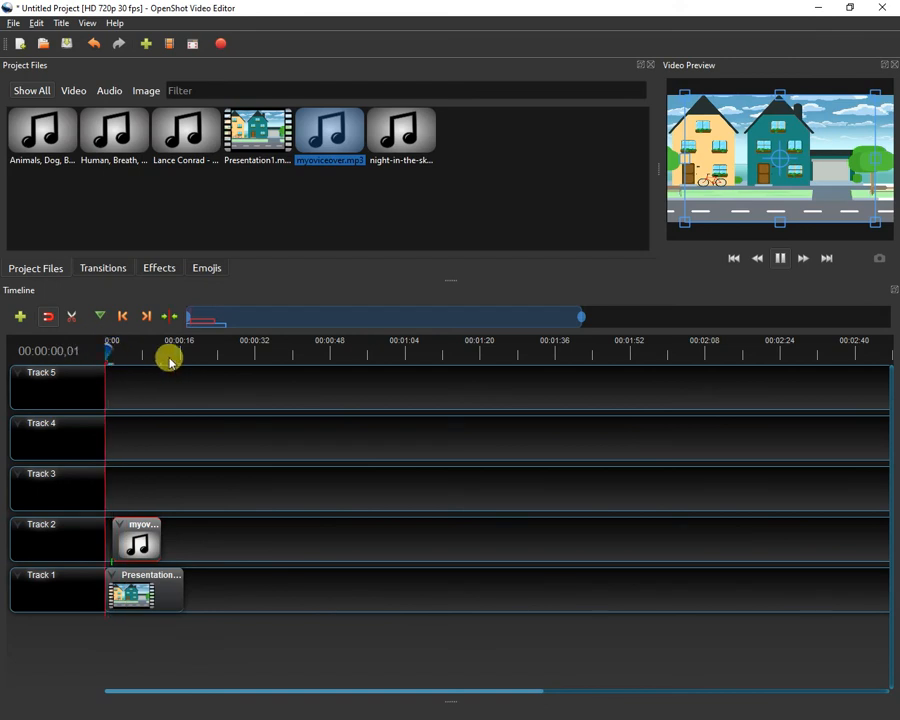
key("space")
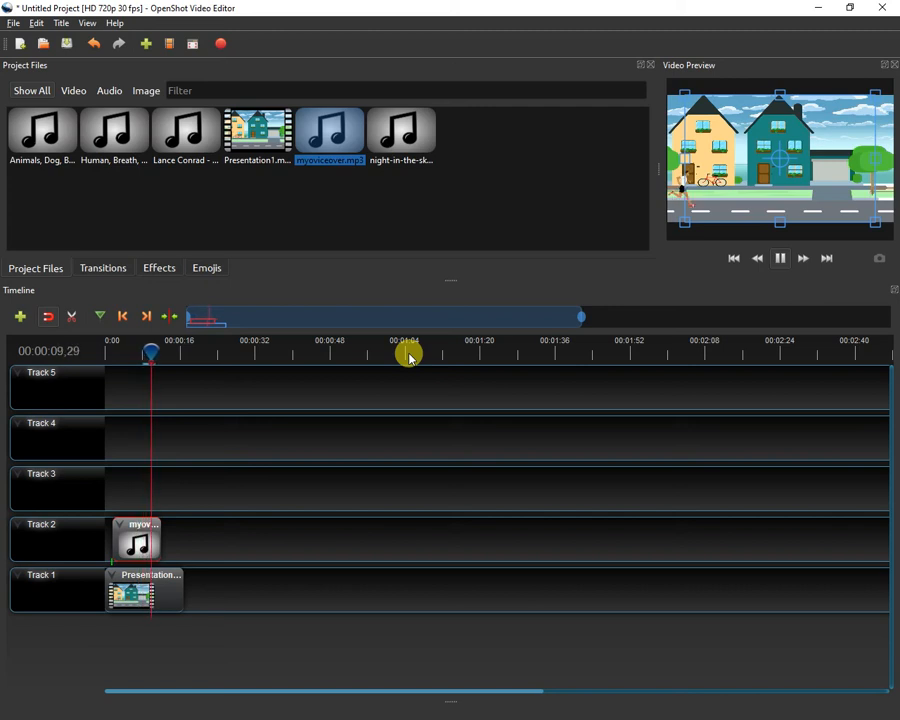
key("space")
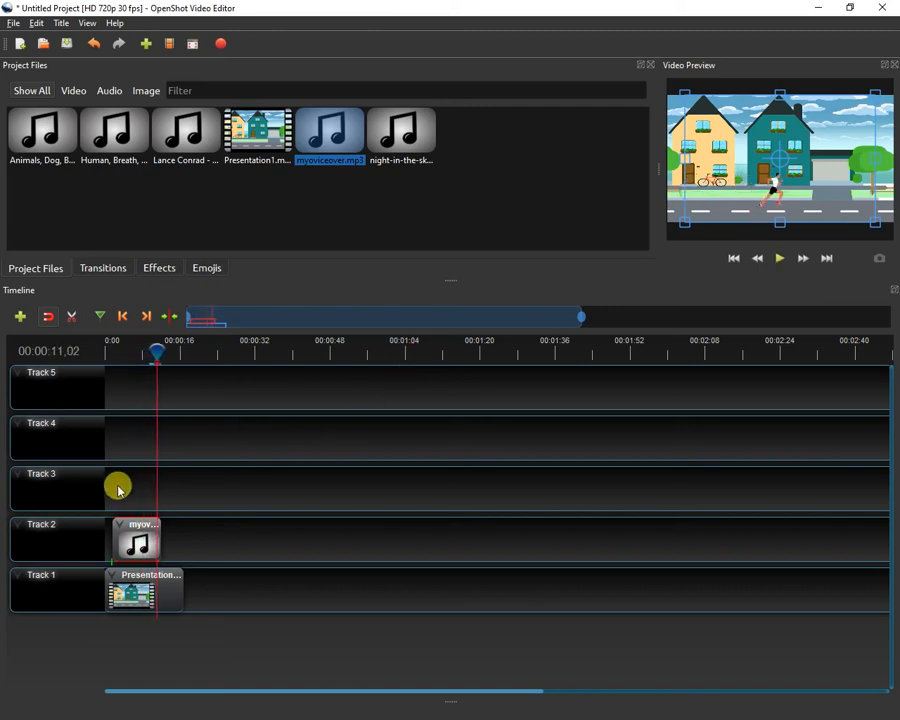
- Move myoviceover.mp3 on Track 2 to start about 0.5 seconds in and adjust its end to about 11 seconds, checking by playback
left_click_drag(139, 534, 132, 536)
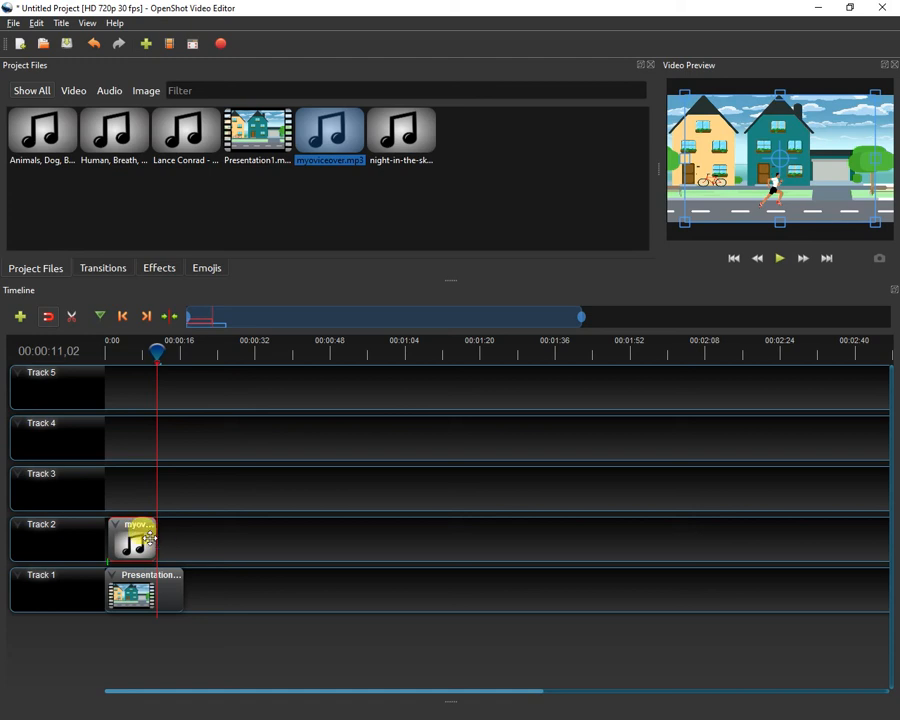
left_click_drag(153, 539, 148, 541)
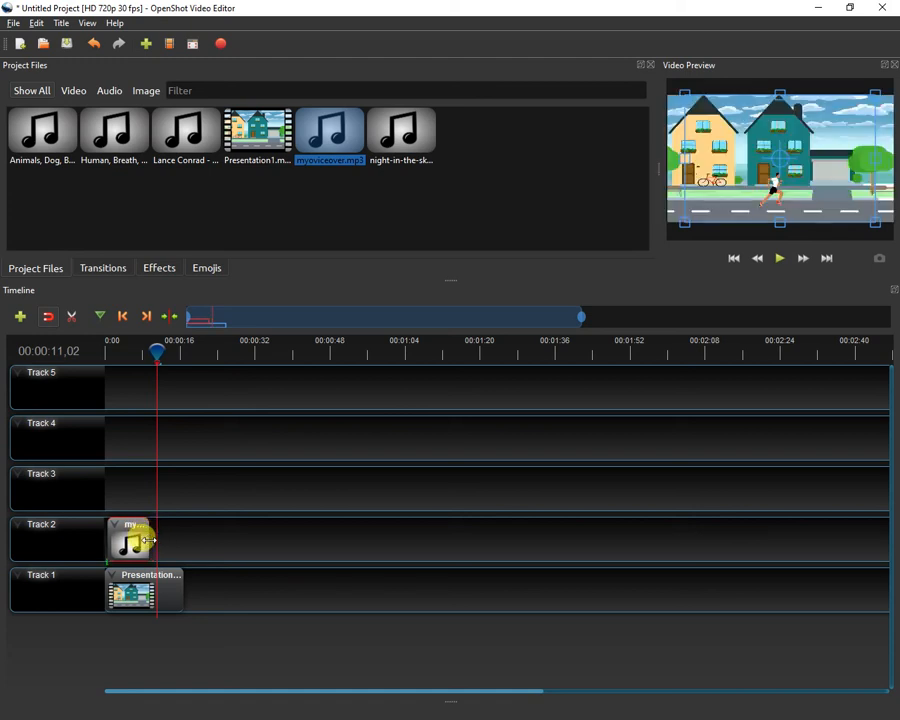
left_click_drag(150, 340, 113, 350)
key("space")
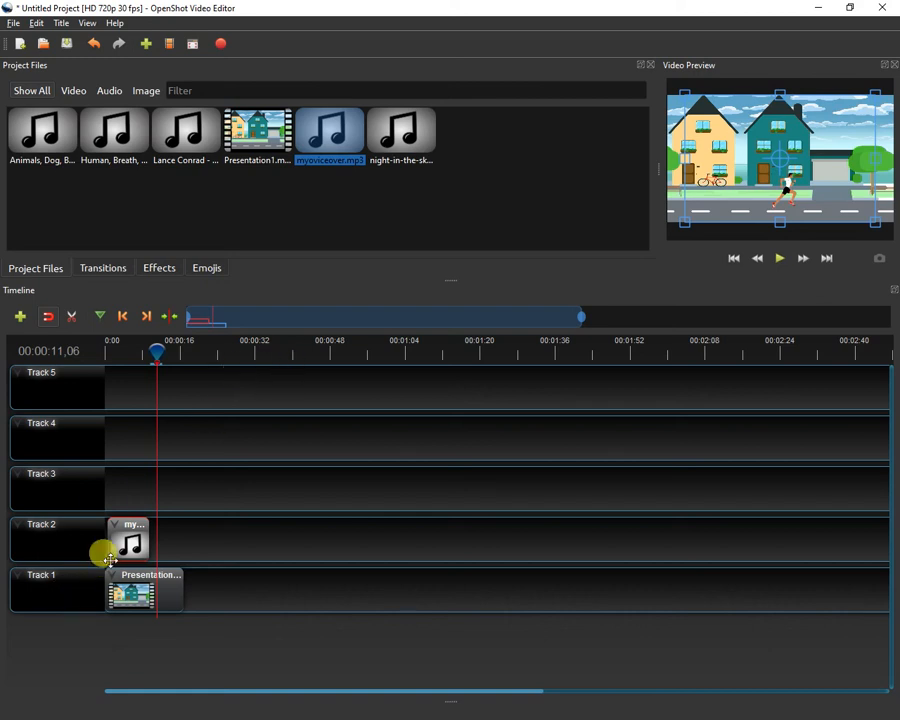
left_click_drag(146, 543, 151, 545)
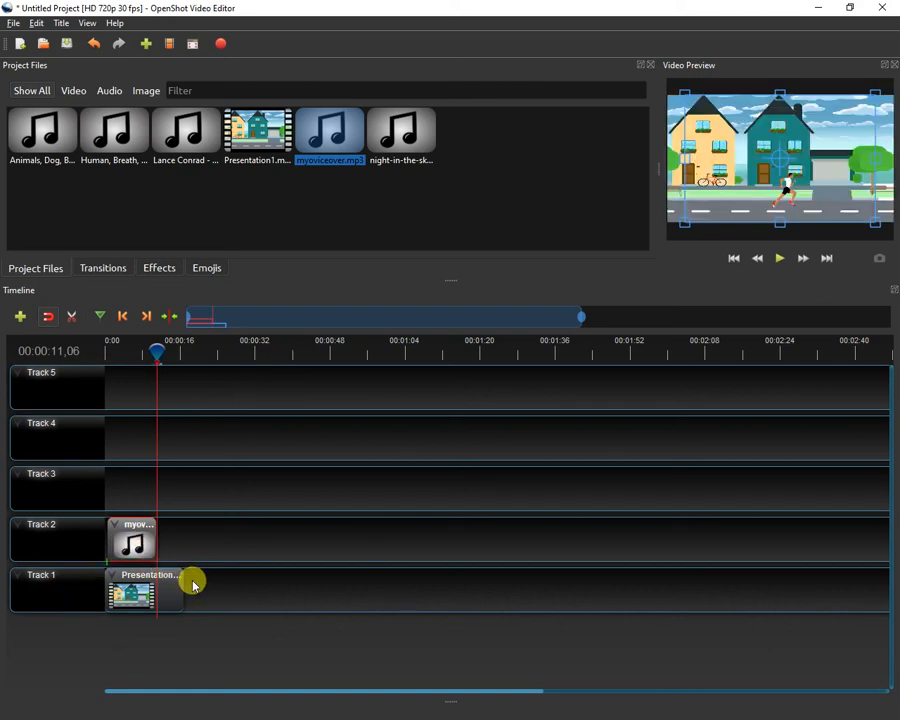
- Align the start of Presentation1.mp4 on Track 1 with the voice-over clip and play the timeline from the beginning to check it
left_click(167, 587)
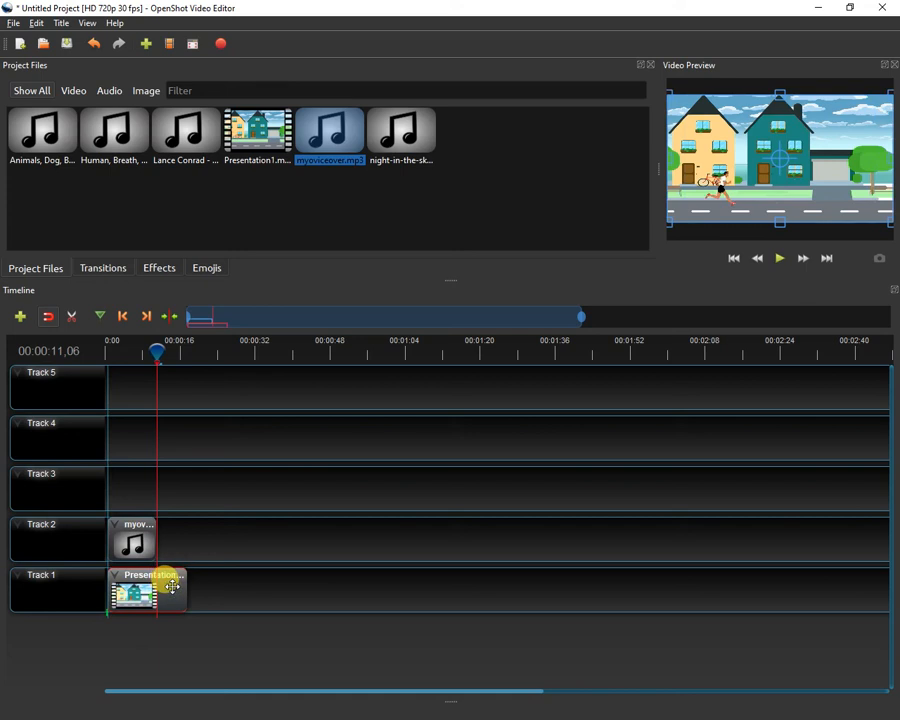
left_click_drag(175, 586, 168, 585)
left_click_drag(148, 343, 100, 348)
key("space")
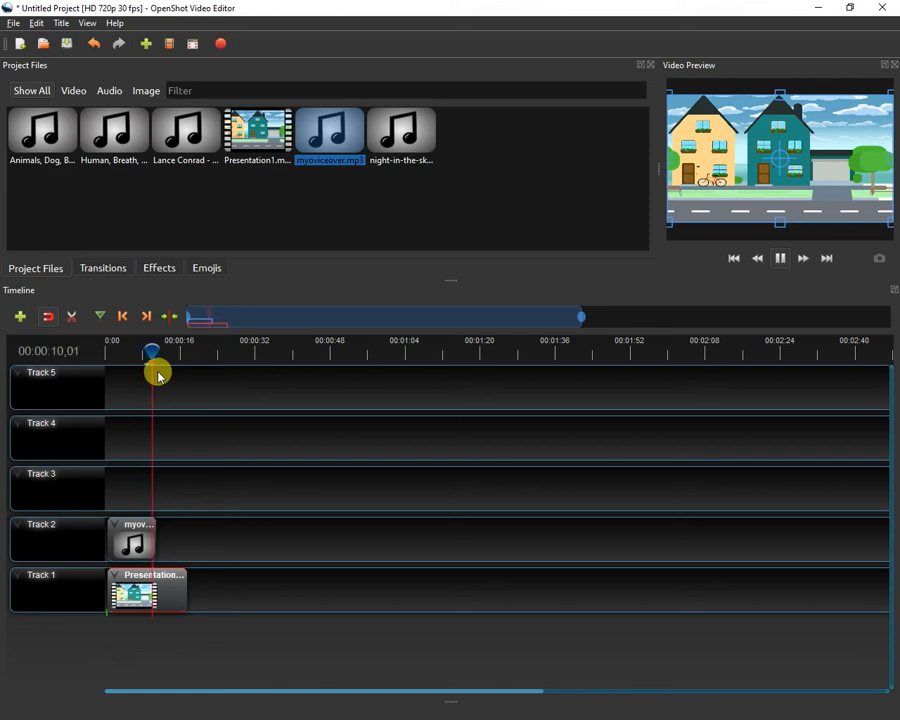
key("space")
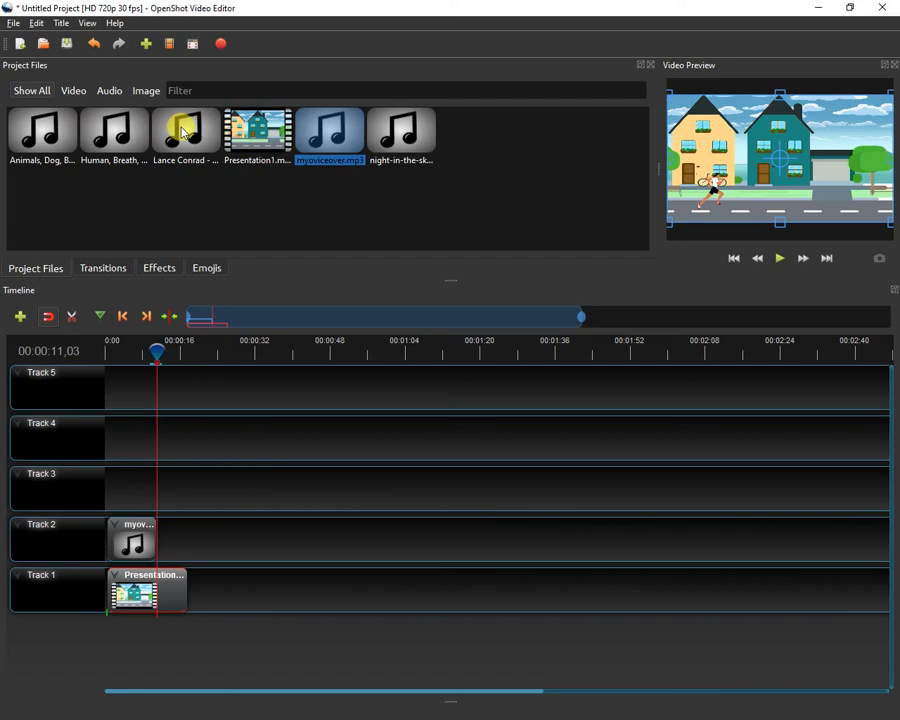
- Place the night-in-the-sky music on Track 3 aligned with the other clips' start and cut off everything after about 24 seconds
left_click(406, 143)
left_click_drag(406, 143, 96, 462)
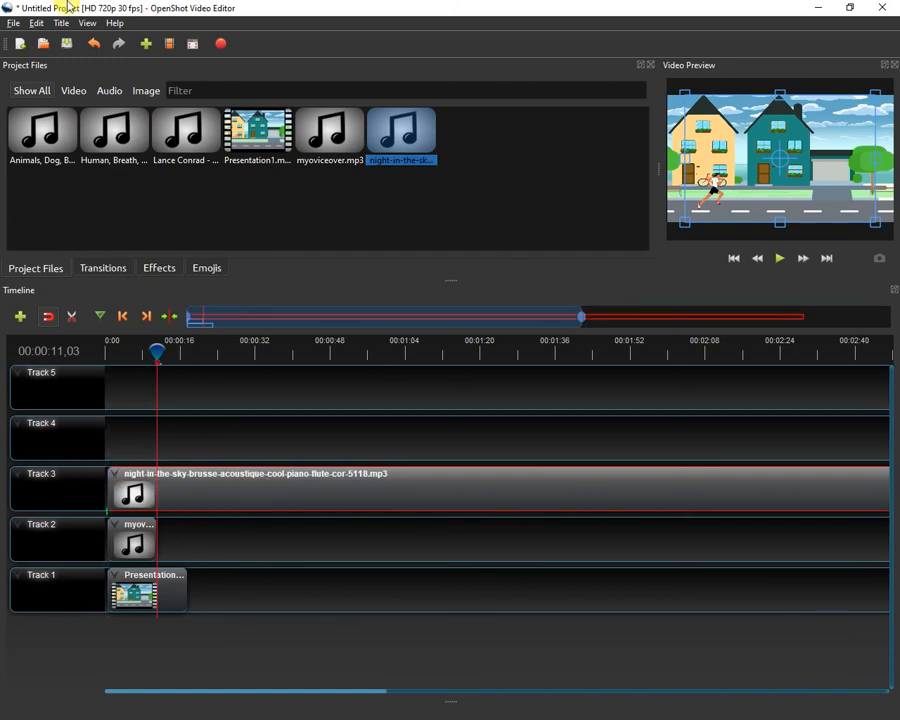
left_click(73, 315)
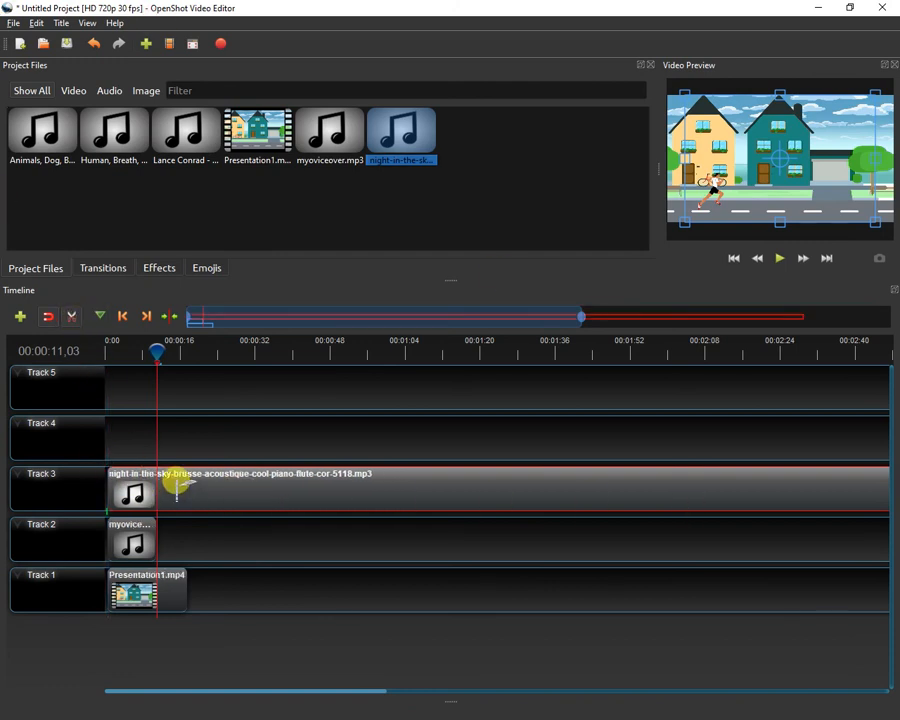
left_click(219, 480)
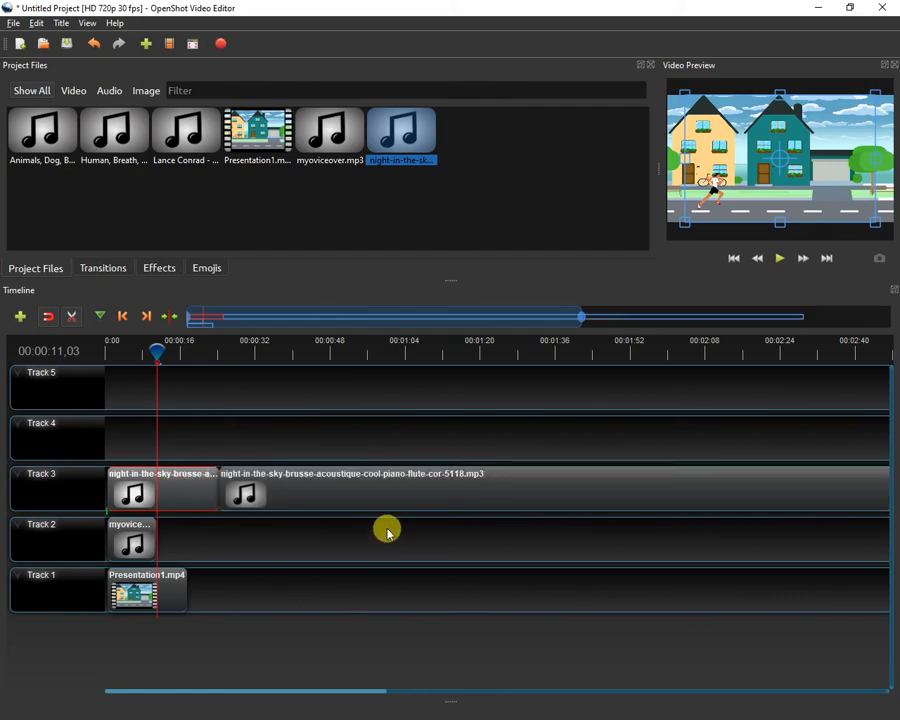
left_click(71, 316)
left_click(316, 491)
key("Delete")
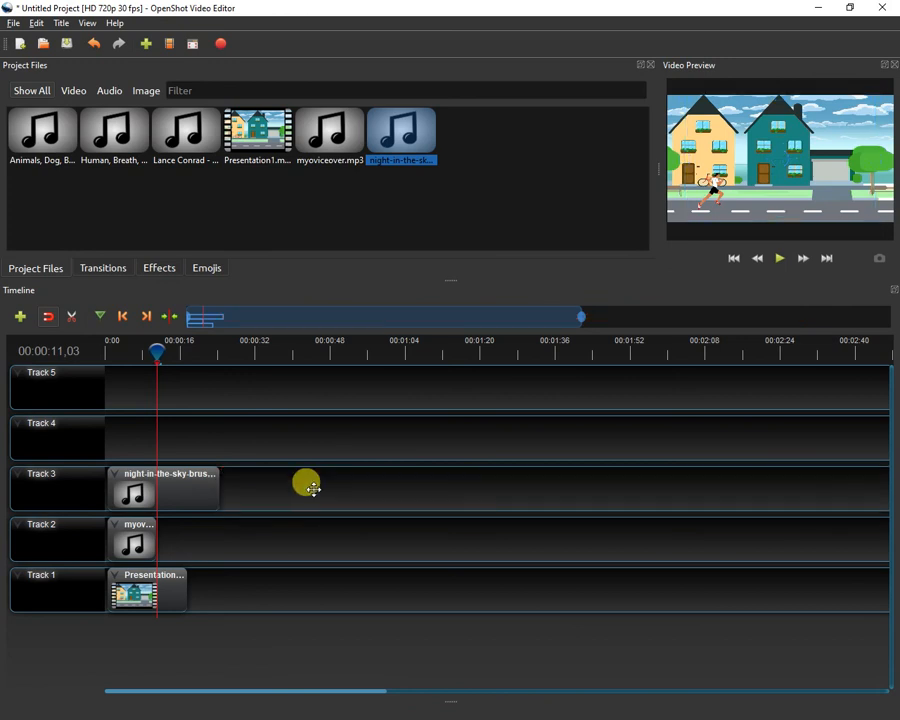
- Play the timeline from the beginning to about 13 seconds to check the music against the voice-over
left_click_drag(166, 350, 100, 346)
key("space")
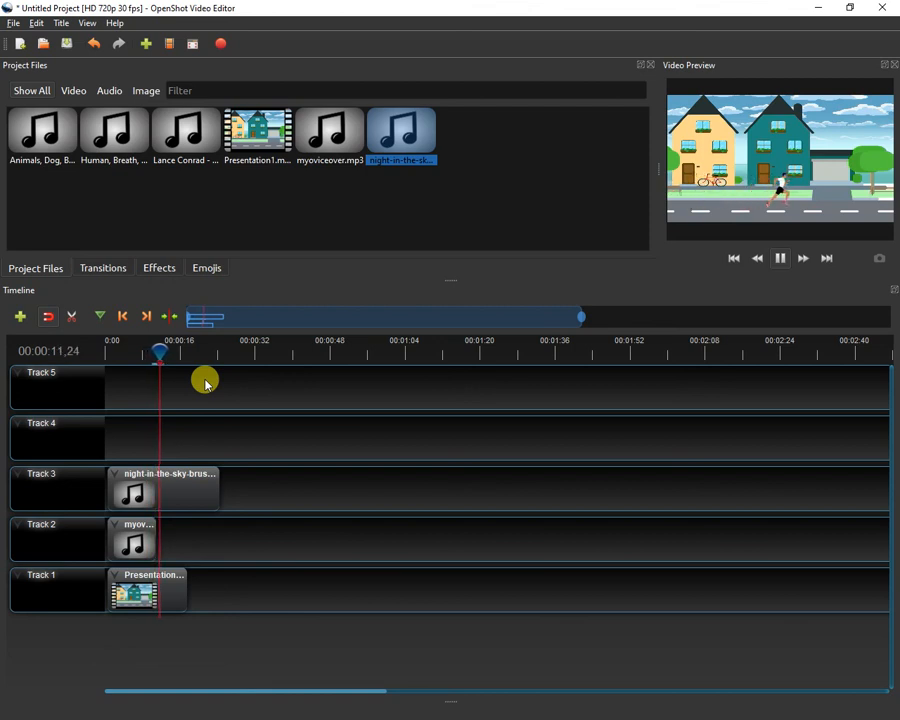
key("space")
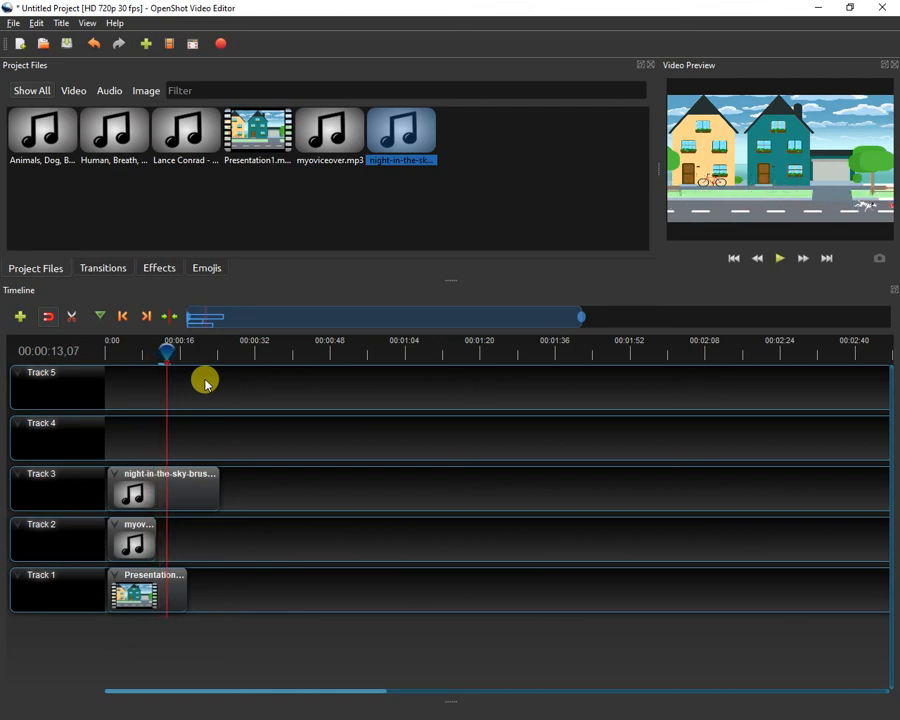
- Set the volume of the entire night-in-the-sky clip to Level 10% and play the timeline from the beginning to check the balance
left_click(199, 485)
right_click(200, 484)
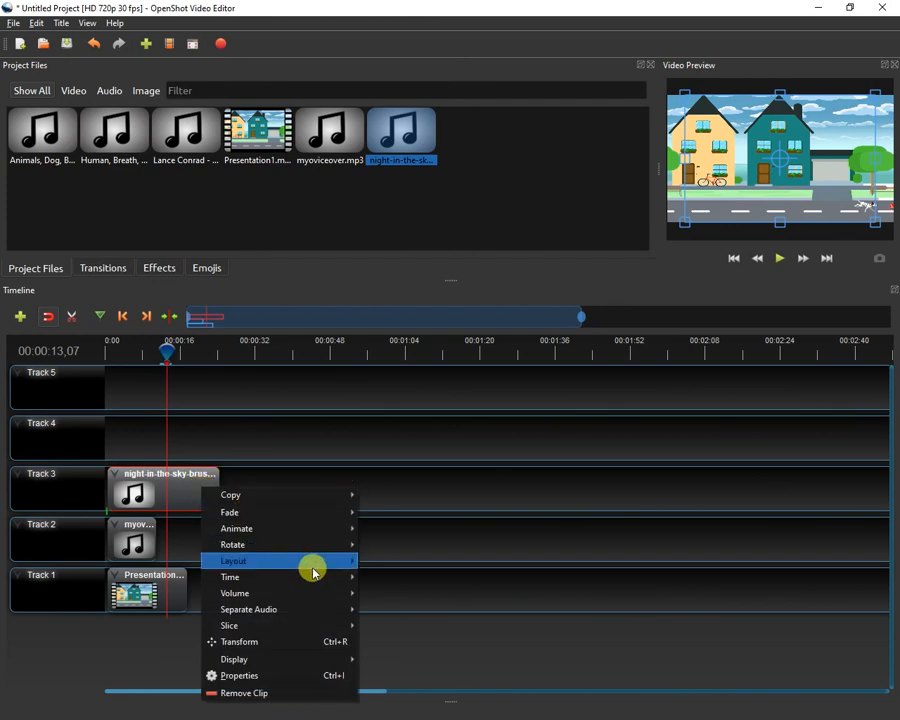
mouse_move(333, 613)
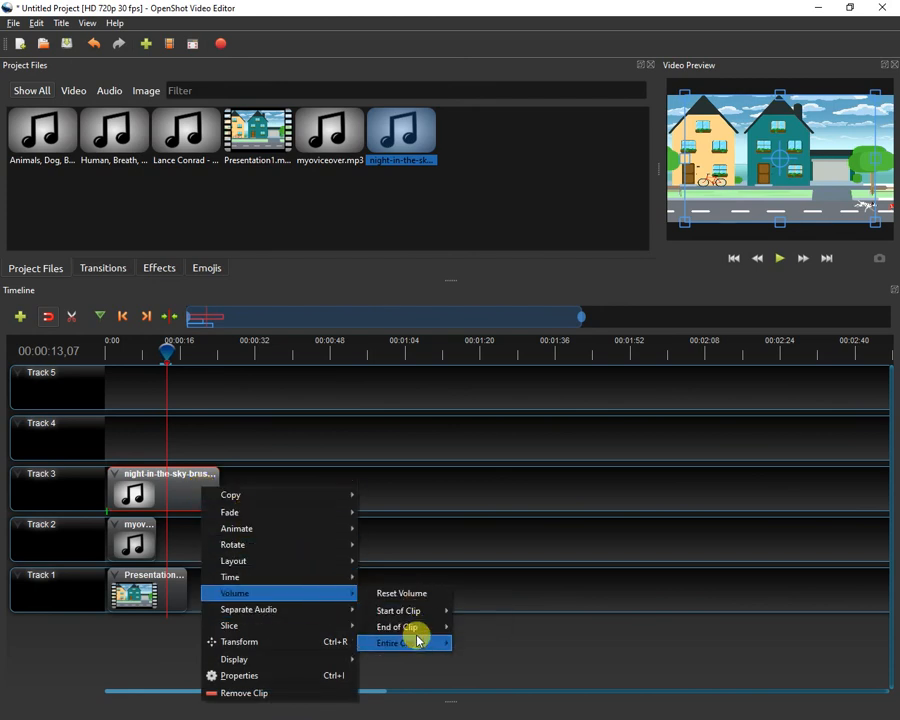
mouse_move(413, 645)
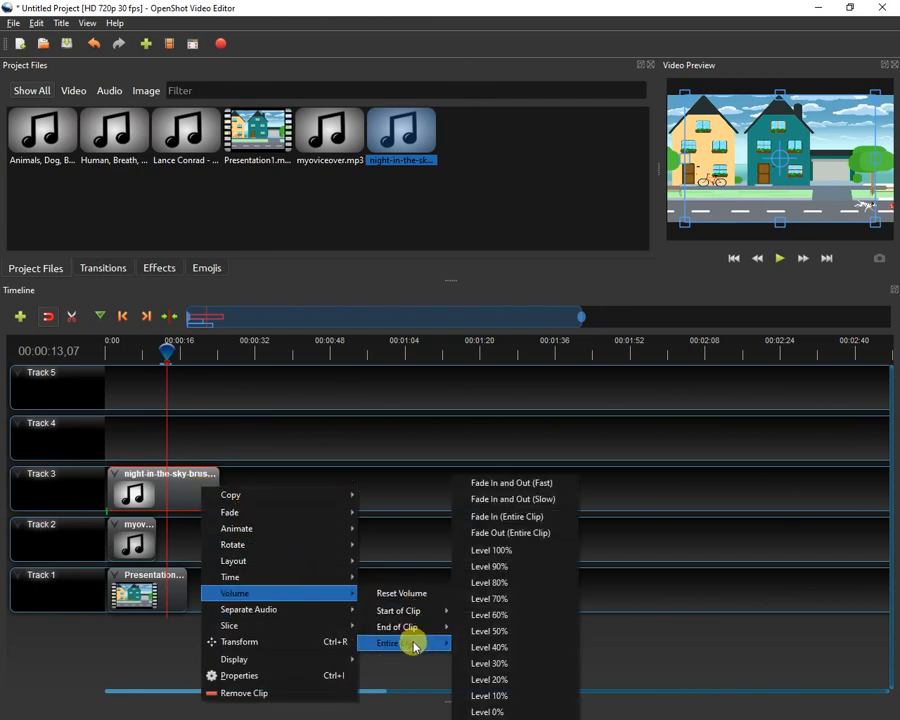
left_click(482, 693)
left_click_drag(160, 342, 105, 365)
key("space")
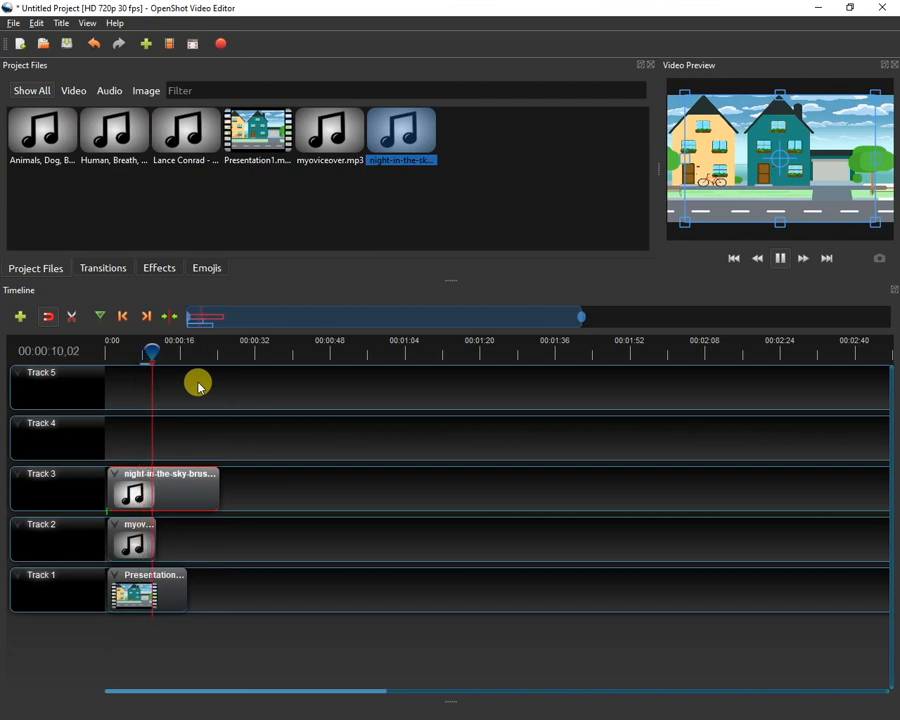
key("space")
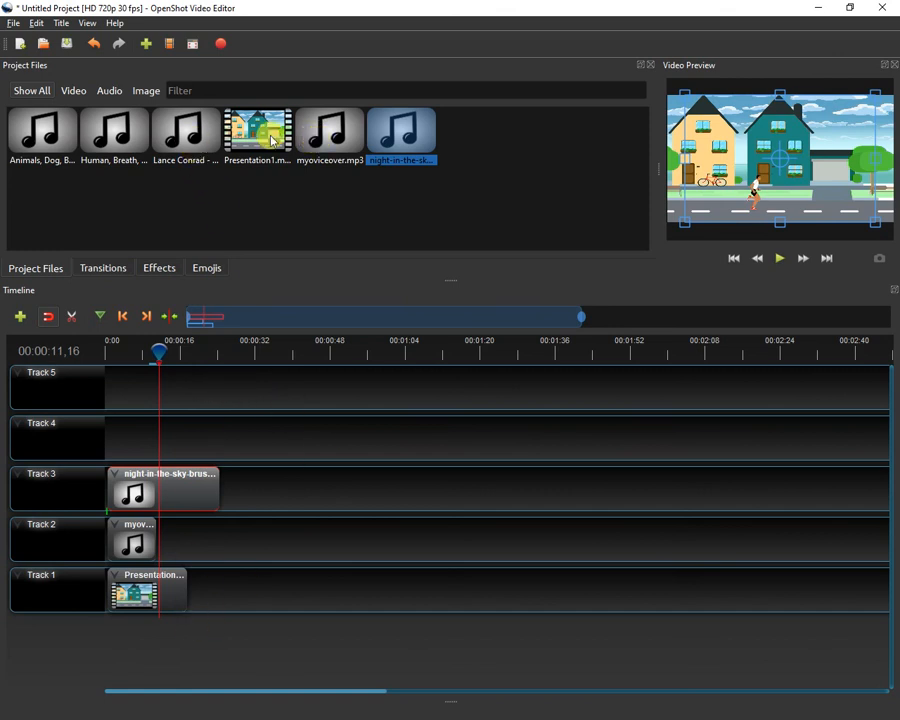
- Place the Human, Breath sound effect on Track 2 right after the voice-over, about 11.5 seconds in, and return the playhead to the start
left_click(120, 135)
left_click_drag(120, 135, 168, 528)
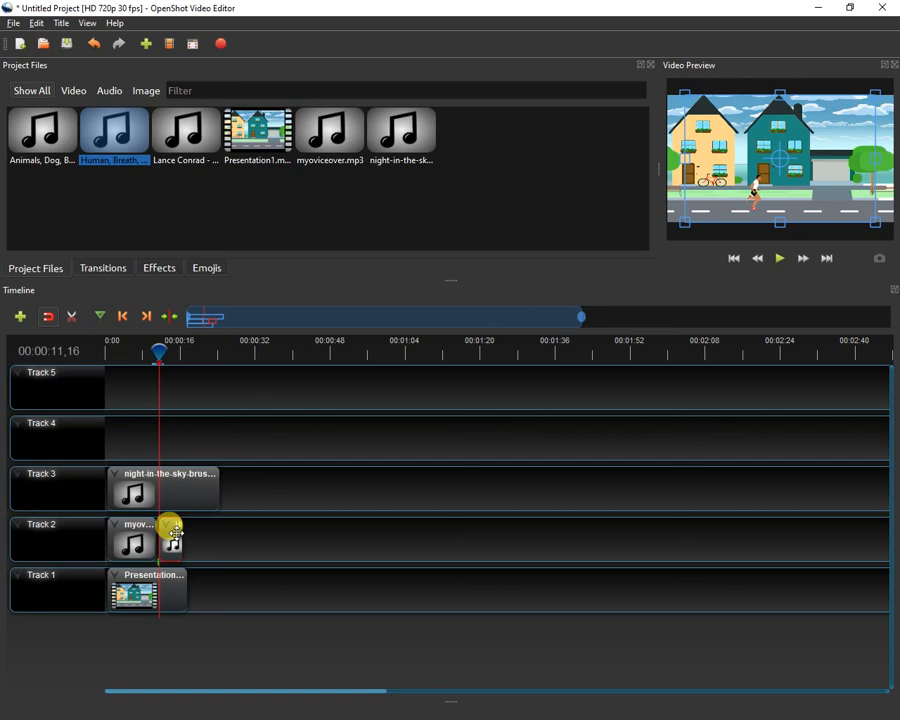
left_click_drag(157, 345, 100, 366)
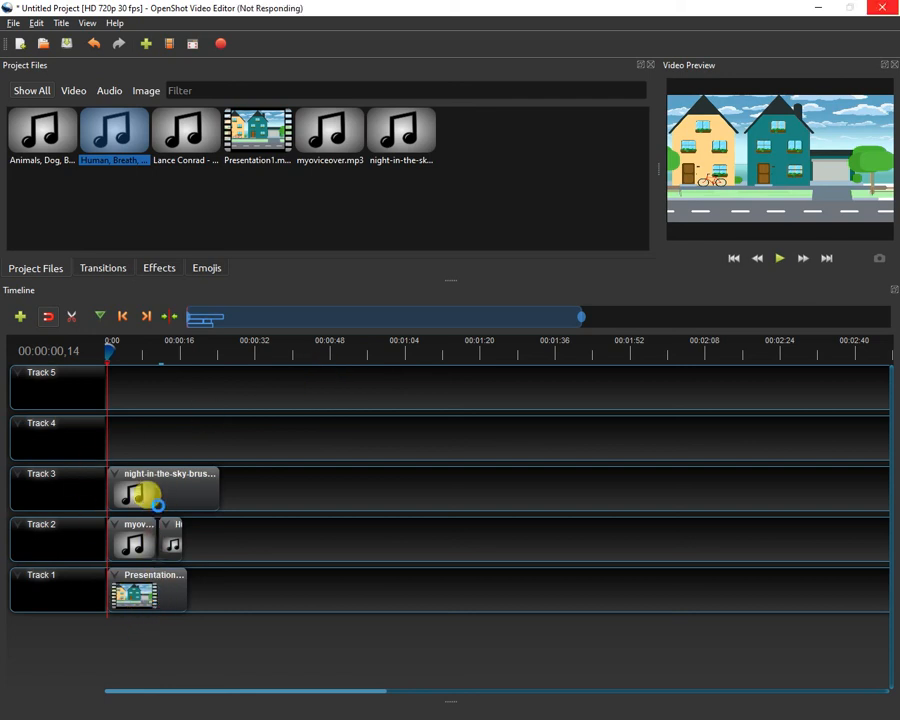
key("alt+Tab")
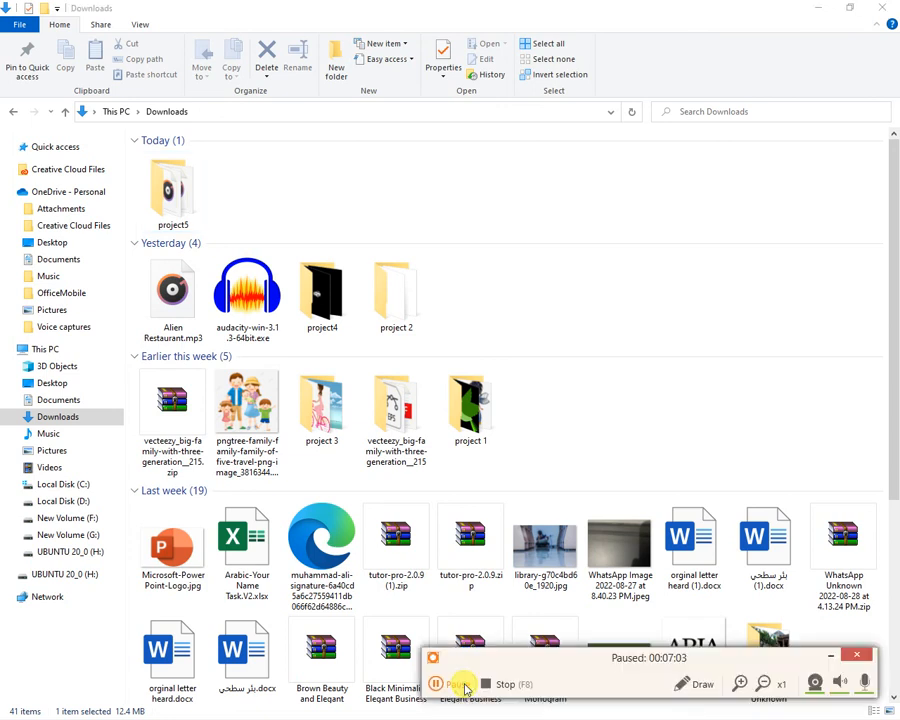
left_click(460, 683)
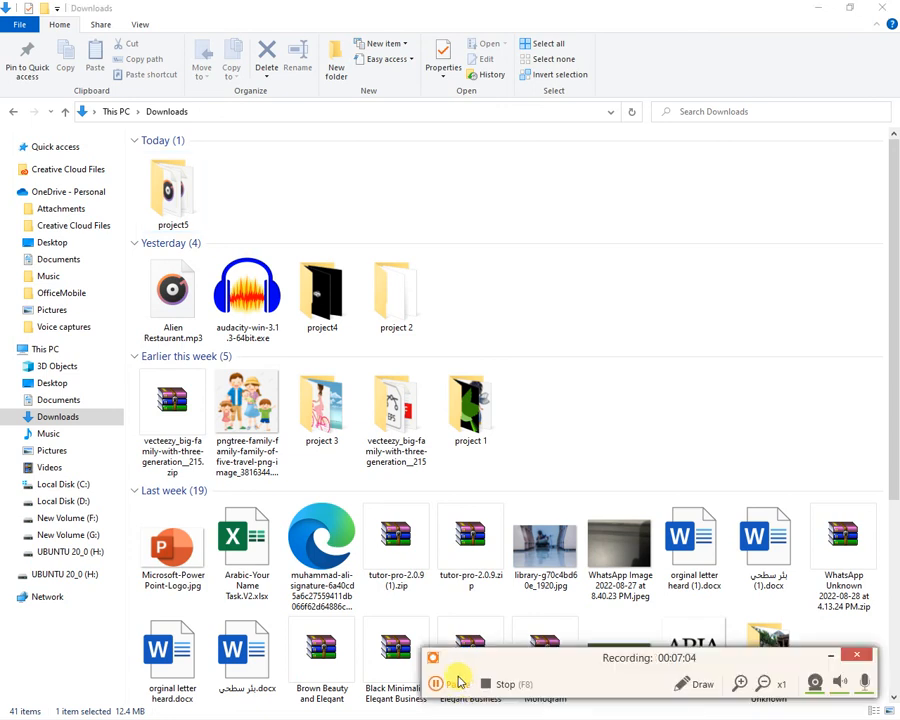